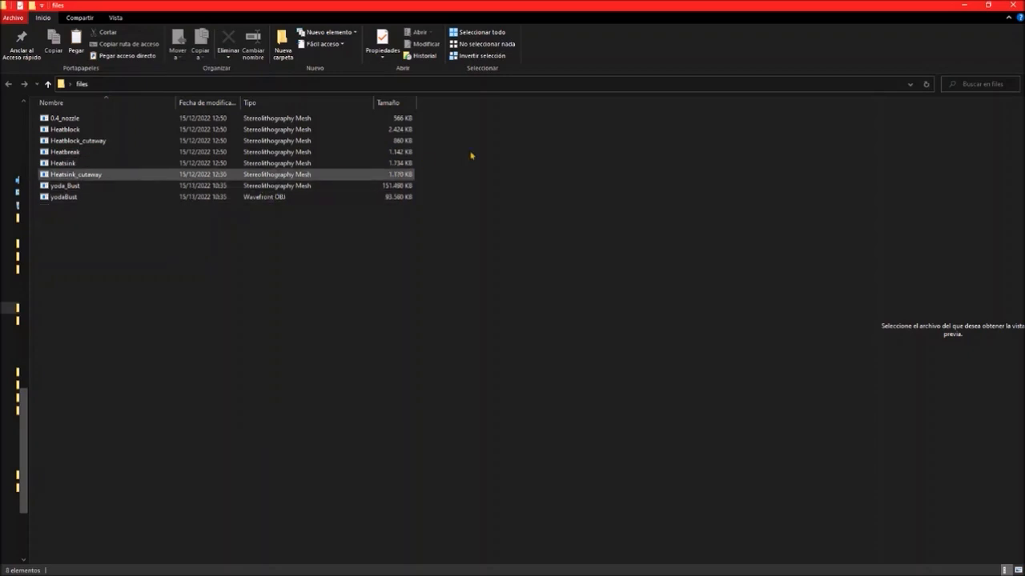
- Close the files folder window, switch to Ultimaker Cura and show the Calidad print settings with the initial layer height's description
left_click(1014, 5)
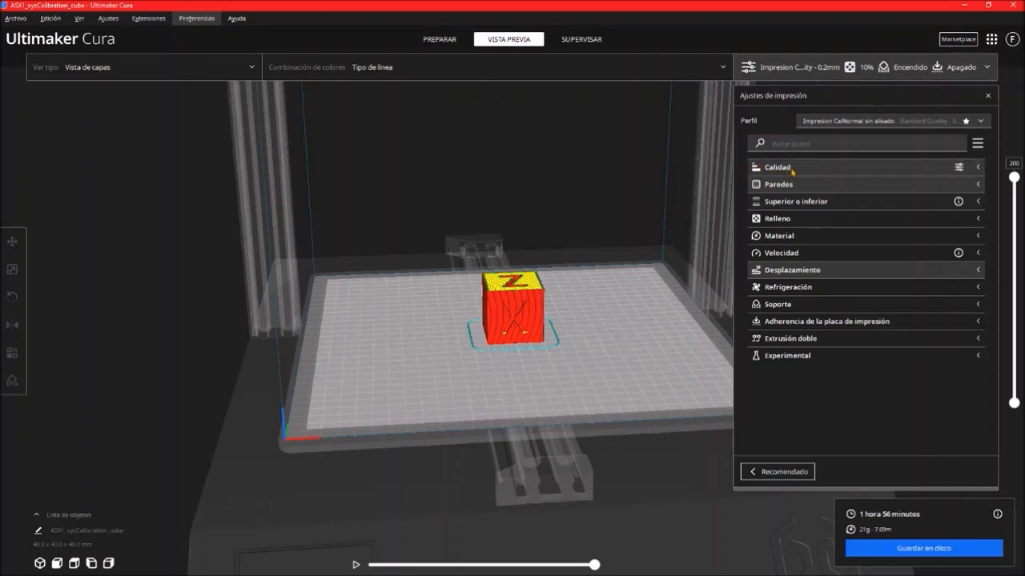
left_click(977, 167)
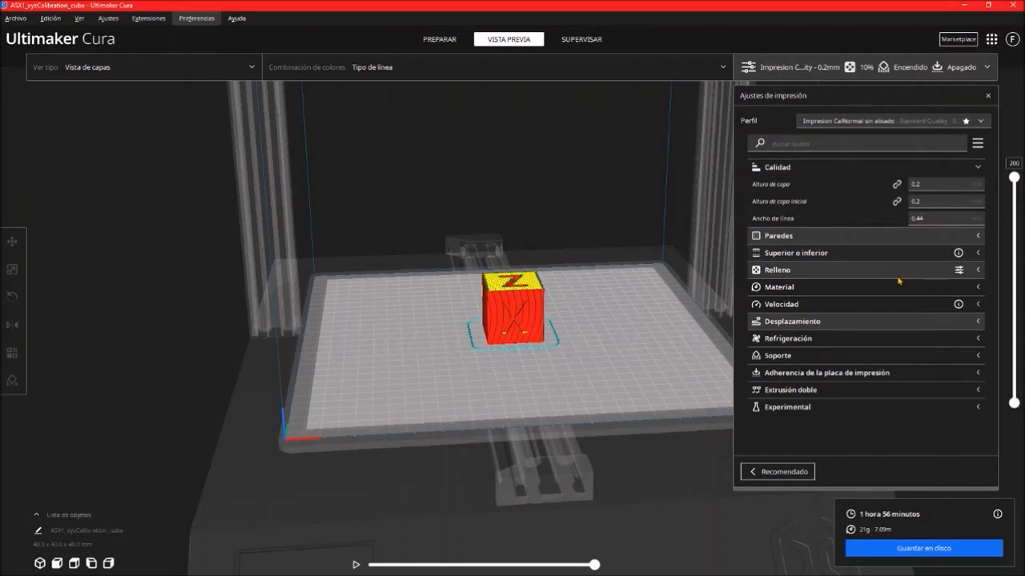
mouse_move(789, 206)
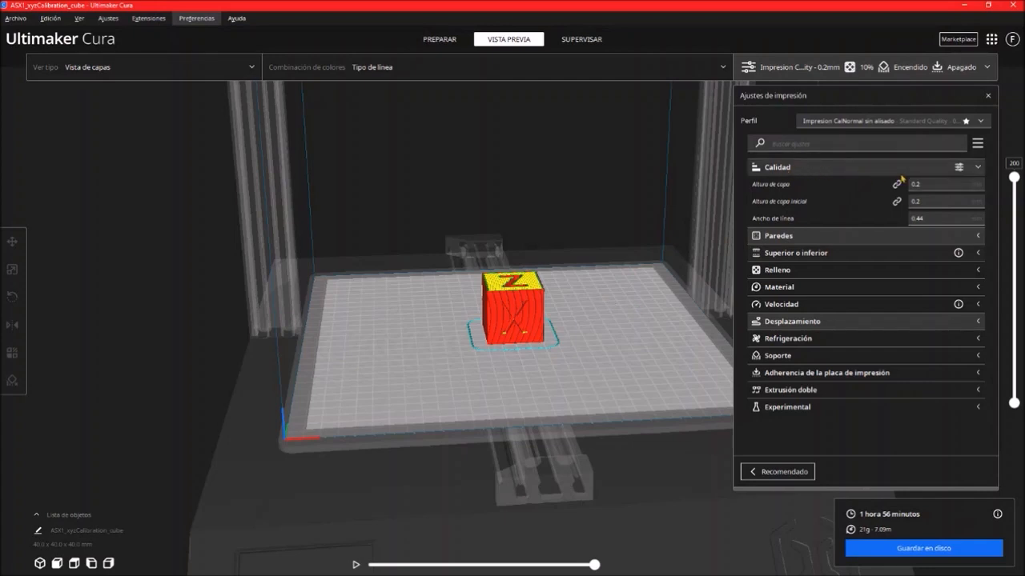
- Hide the Ancho de línea setting in the settings visibility preferences, make it visible again and close the preferences
left_click(958, 168)
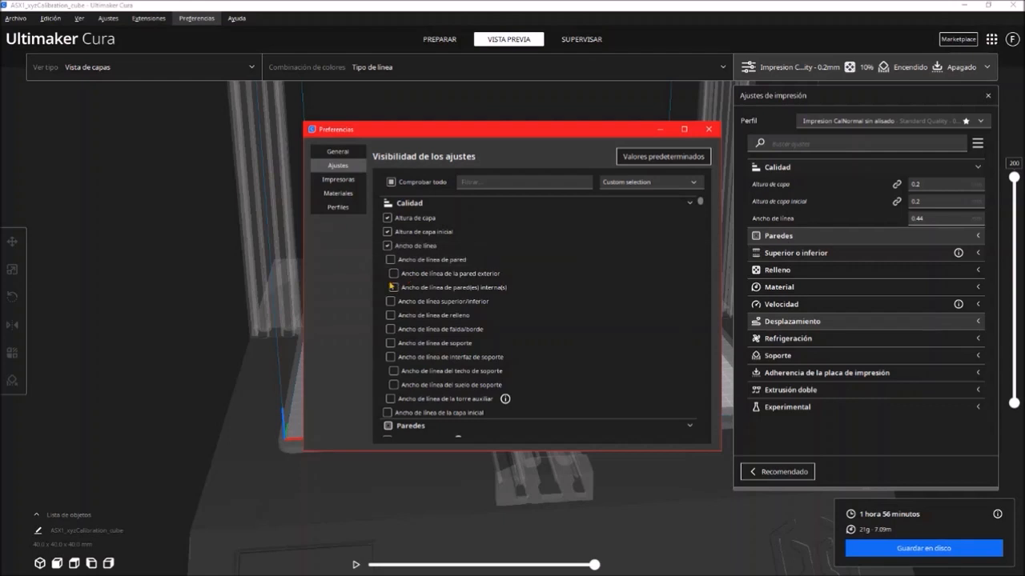
left_click(388, 245)
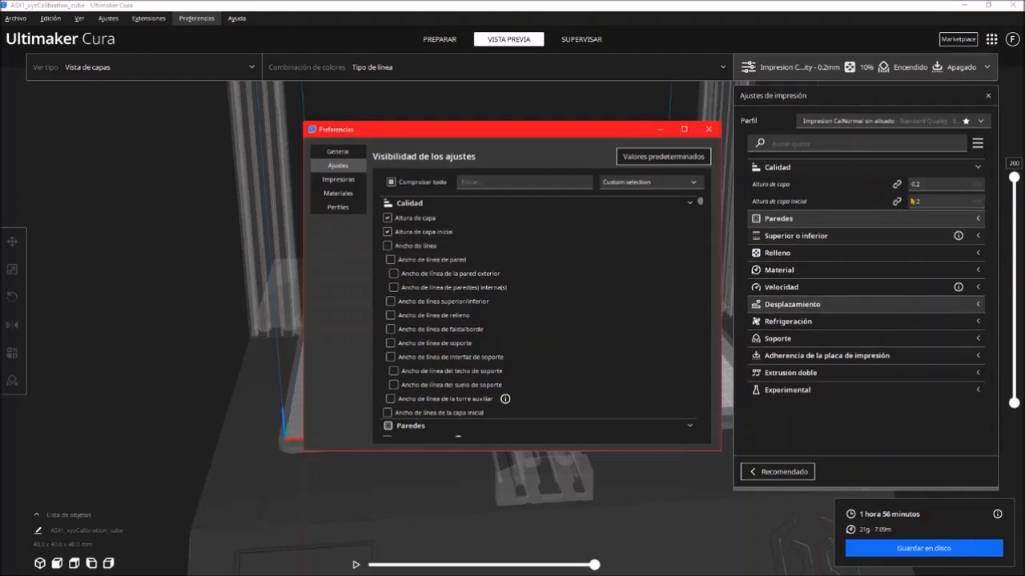
left_click(388, 248)
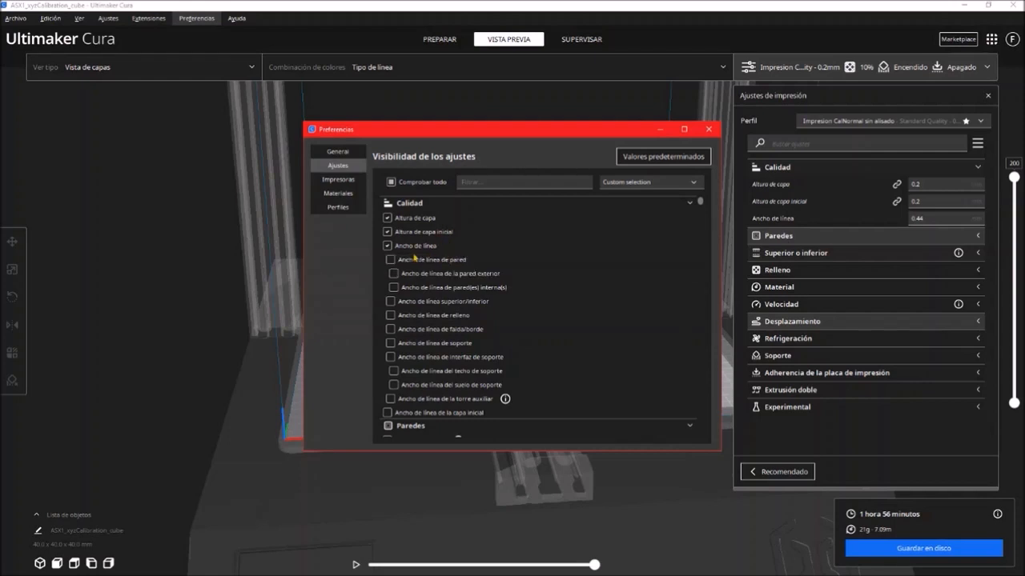
left_click(708, 130)
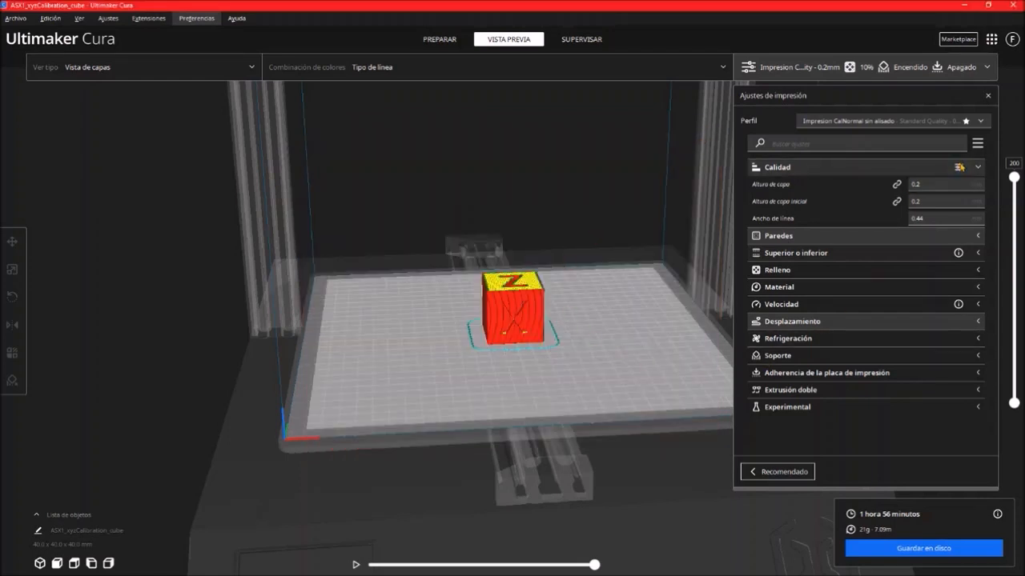
- Review the General and Impresoras pages of the preferences, then close the preferences window
left_click(958, 166)
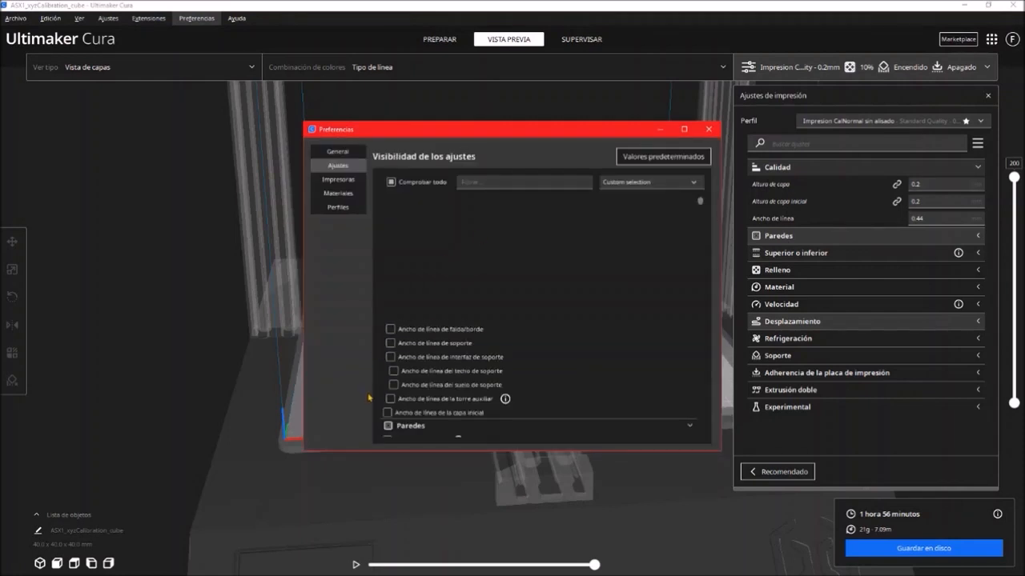
left_click(336, 152)
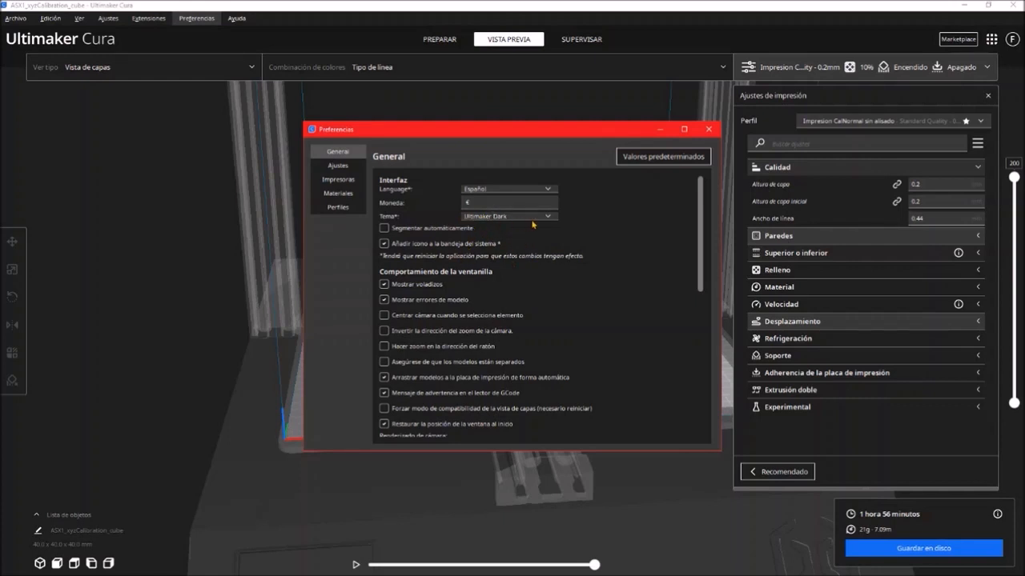
left_click(338, 180)
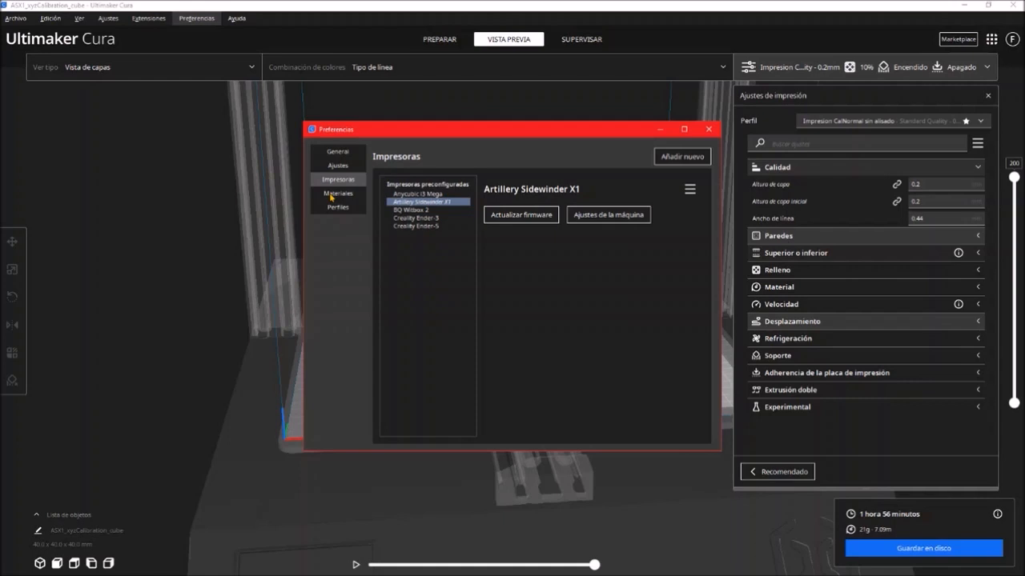
left_click(707, 131)
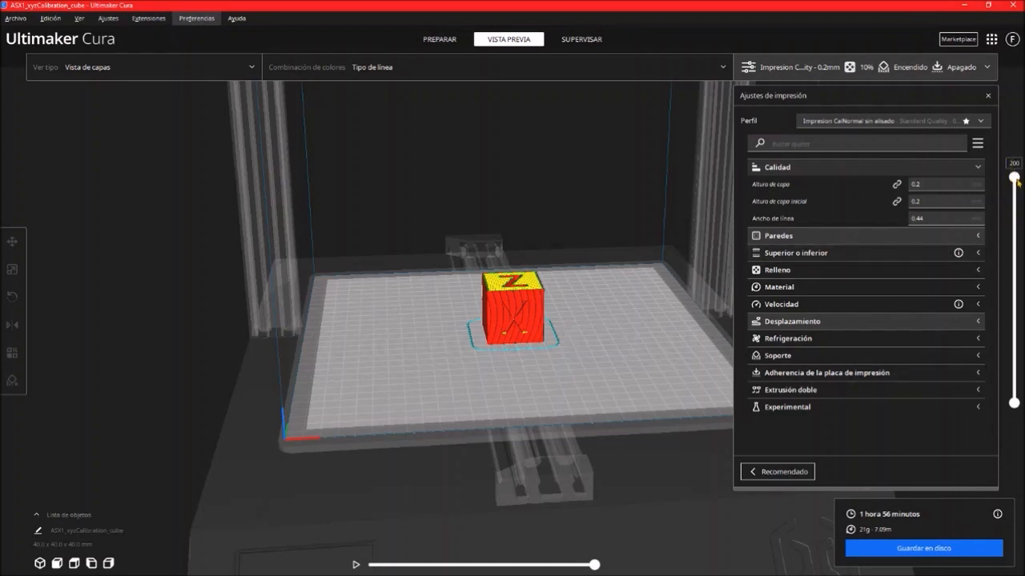
- Examine the calibration cube's layers from above at layers 136 and 2, then return the preview to layer 200
left_click_drag(1013, 177, 1013, 252)
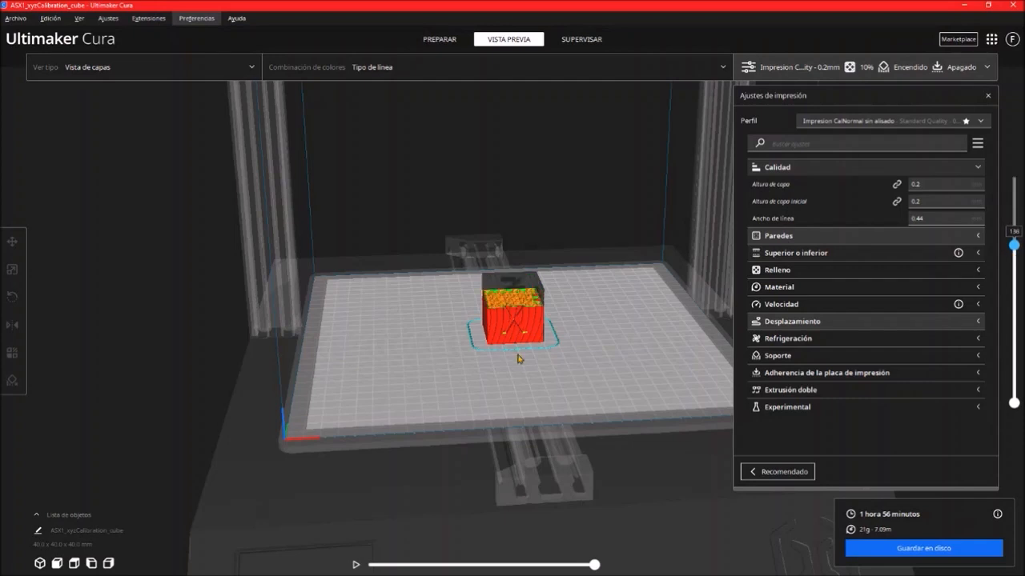
scroll(517, 358, "up", 5)
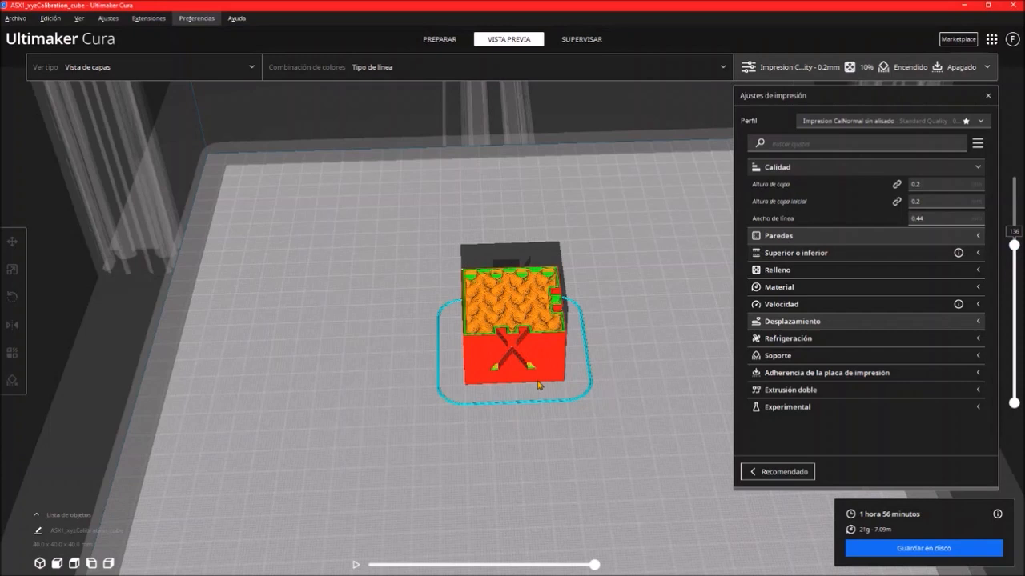
right_click_drag(538, 385, 530, 418)
scroll(501, 338, "up", 1)
scroll(501, 338, "up", 2)
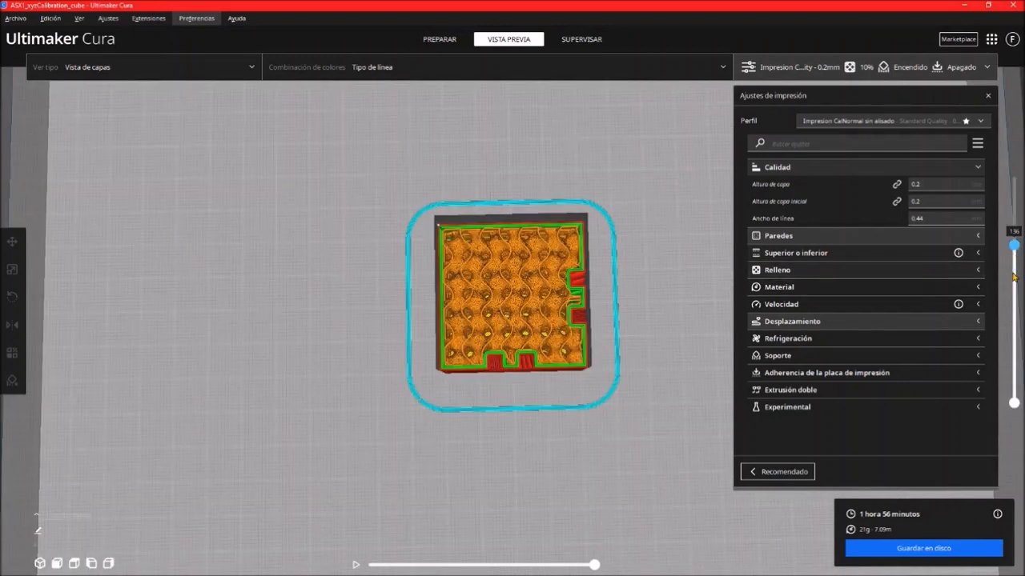
left_click_drag(1012, 276, 1015, 385)
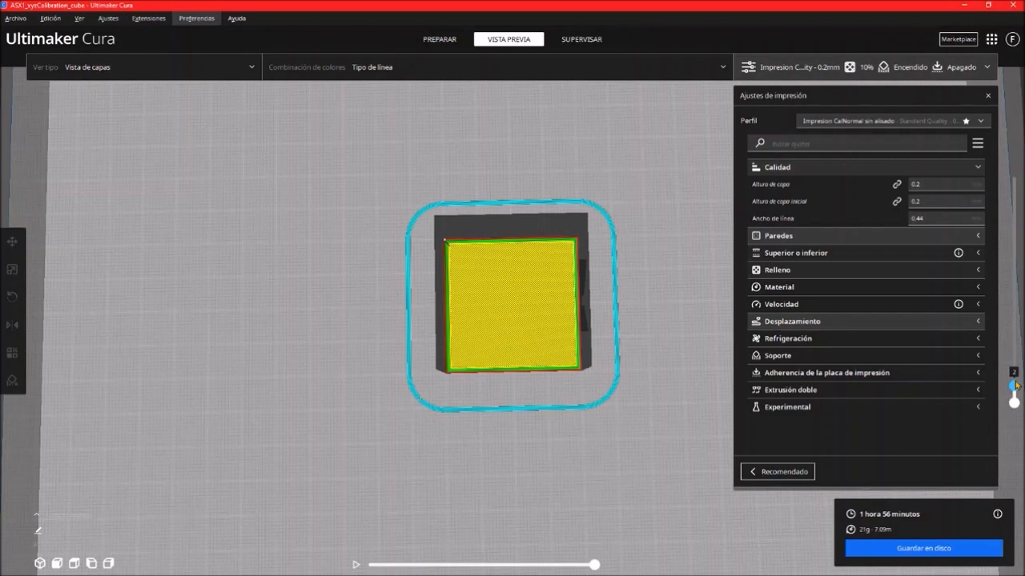
left_click_drag(1015, 386, 1013, 174)
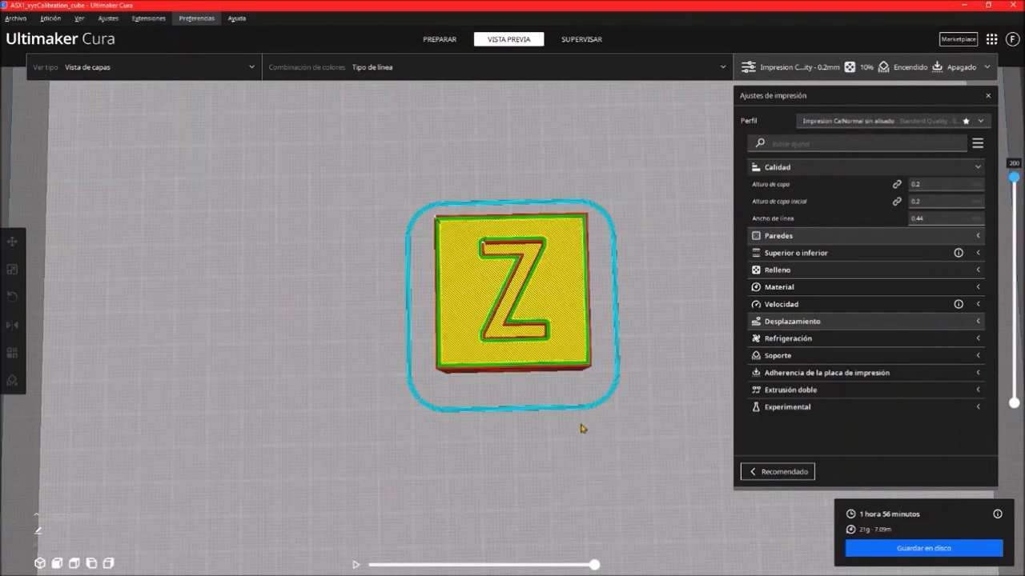
- Examine the sliced cube from the front and read the descriptions of Altura de capa inicial and Ancho de línea
right_click_drag(581, 429, 441, 345)
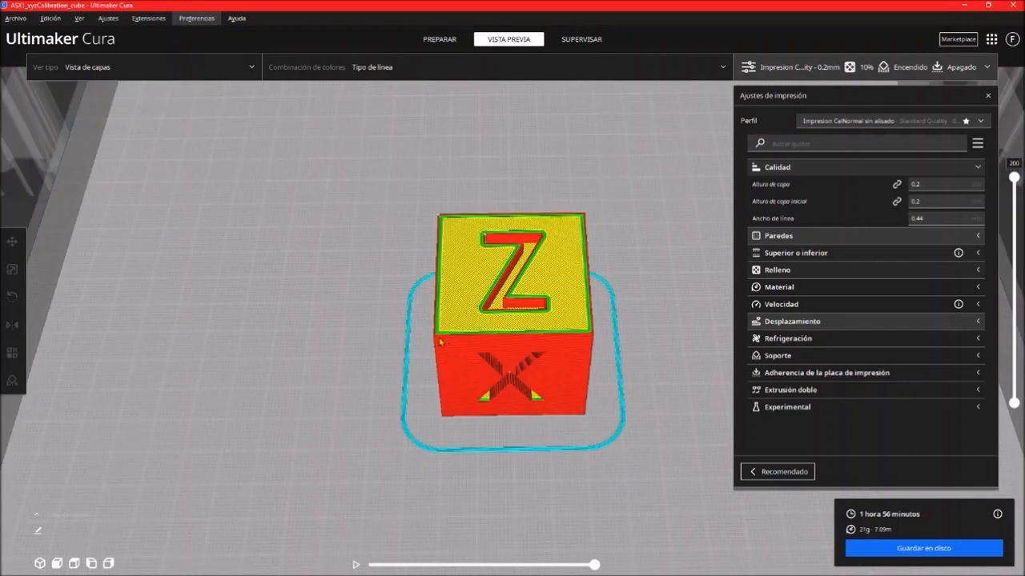
right_click_drag(439, 342, 475, 358)
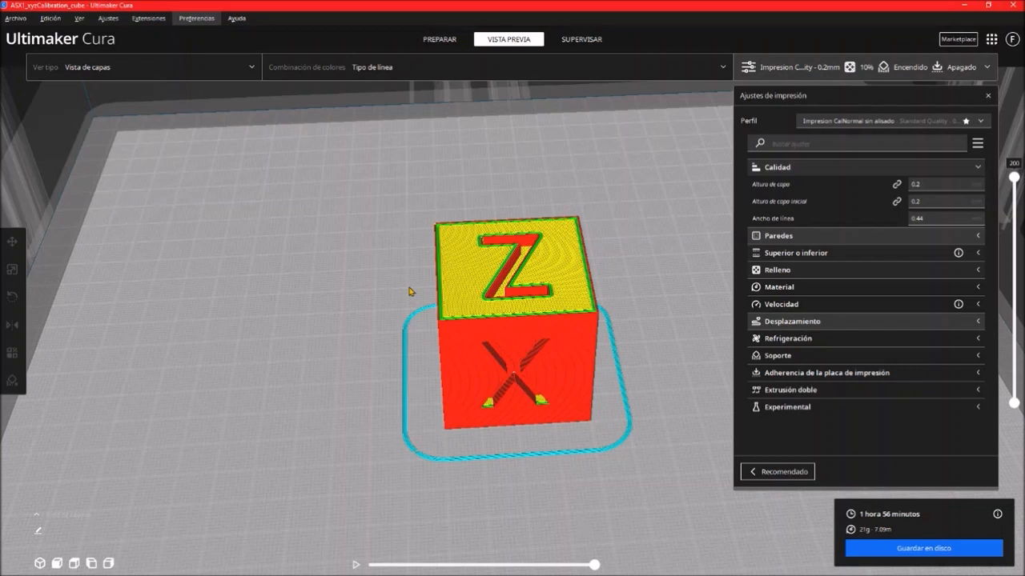
mouse_move(789, 206)
mouse_move(459, 492)
right_mouse_down()
mouse_move(459, 455)
mouse_move(455, 474)
right_mouse_up()
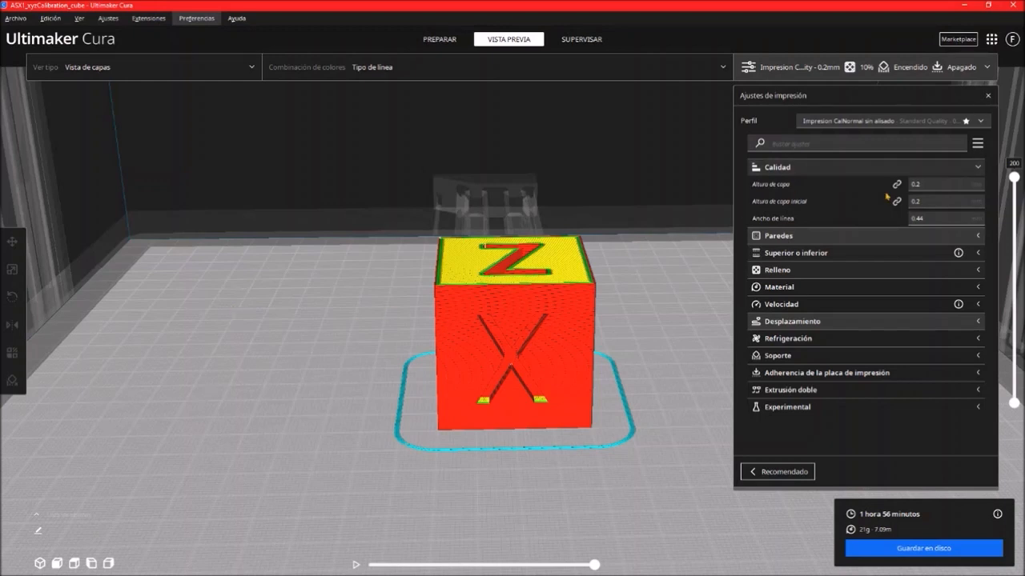
mouse_move(915, 197)
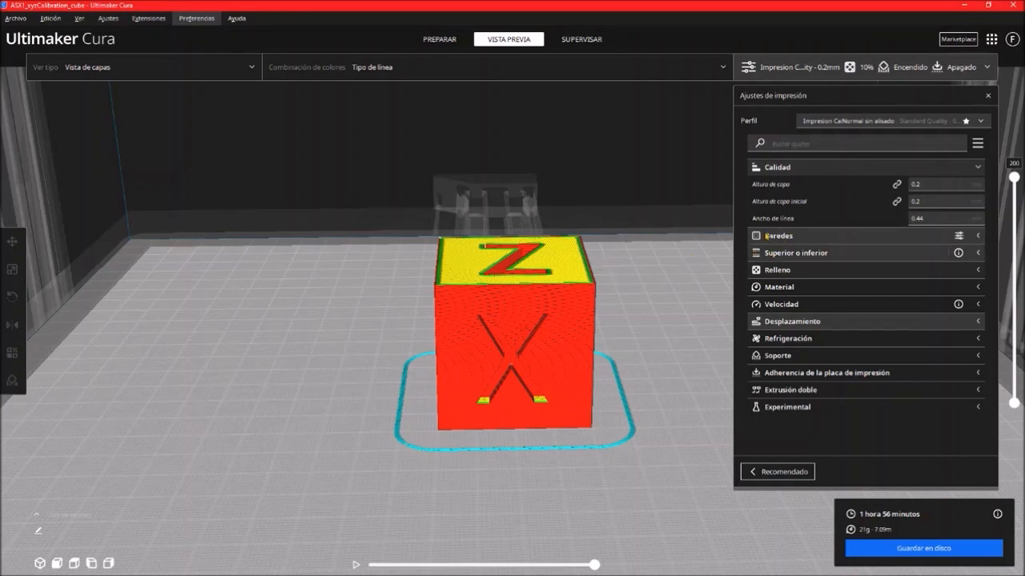
mouse_move(771, 223)
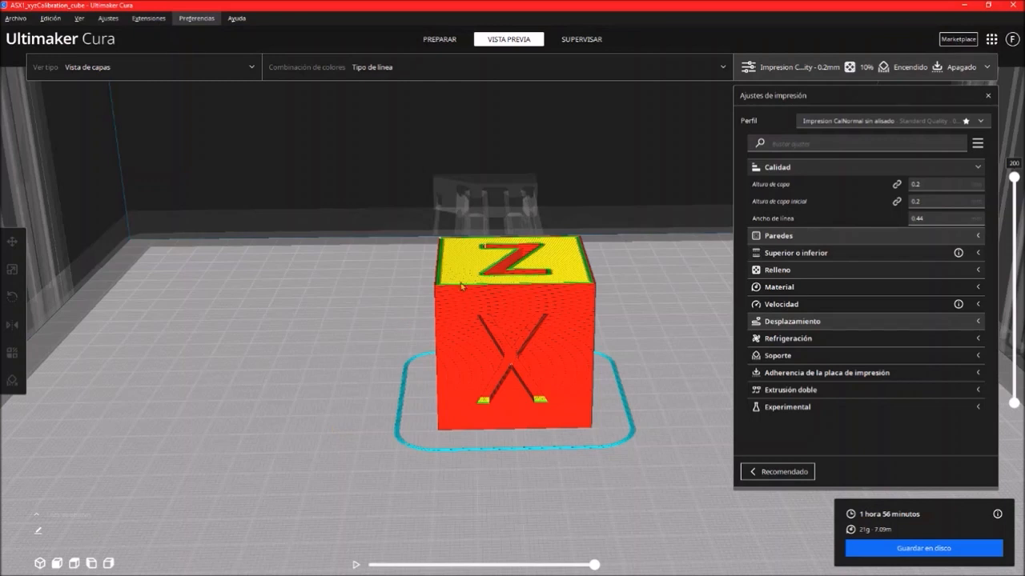
- Lower the layer preview to layer 170 and examine the cube's wall lines and infill up close
scroll(461, 286, "up", 1)
scroll(461, 285, "down", 3)
right_click_drag(461, 276, 459, 332)
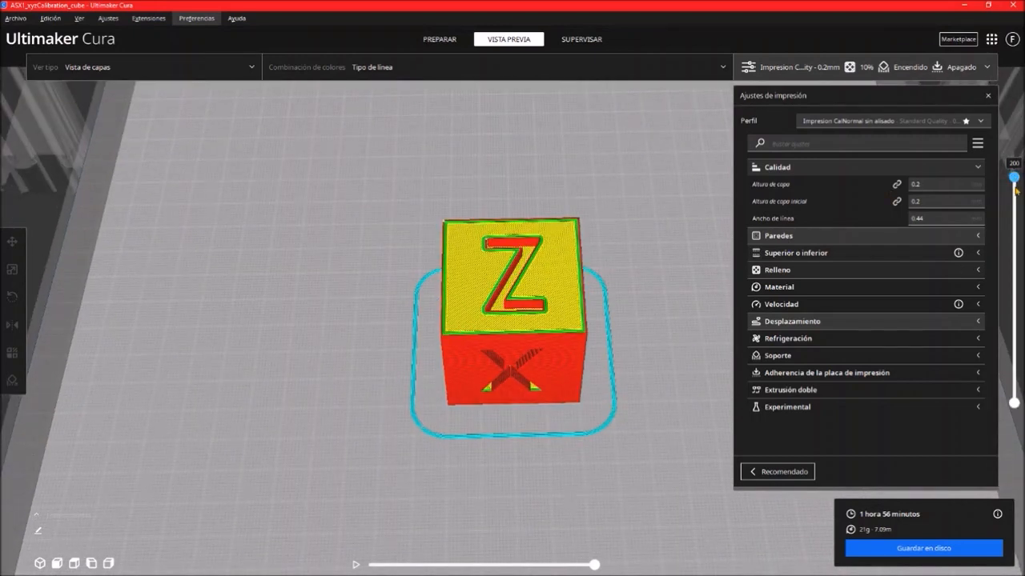
left_click_drag(1014, 177, 1014, 210)
scroll(450, 279, "up", 4)
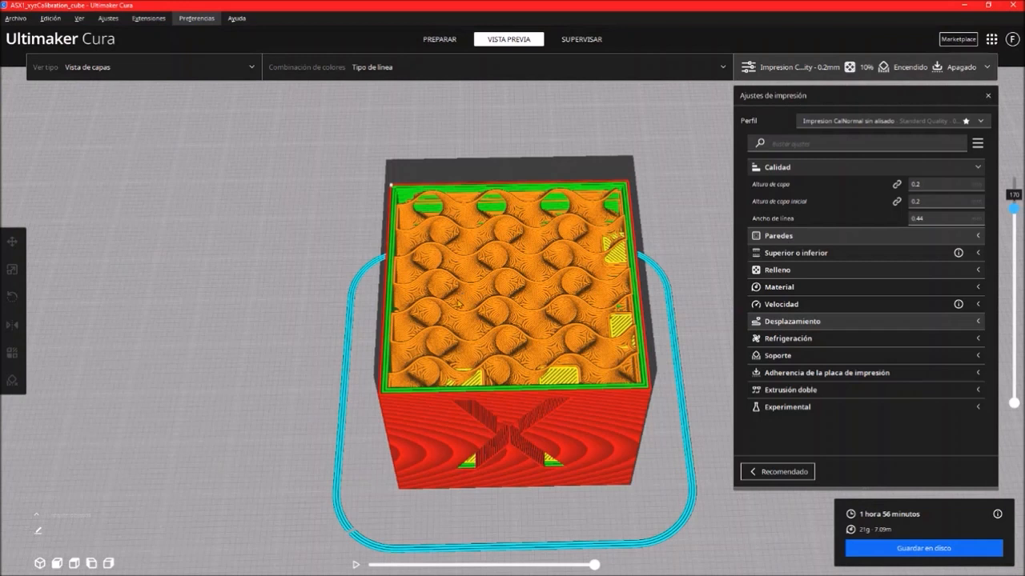
scroll(453, 312, "up", 2)
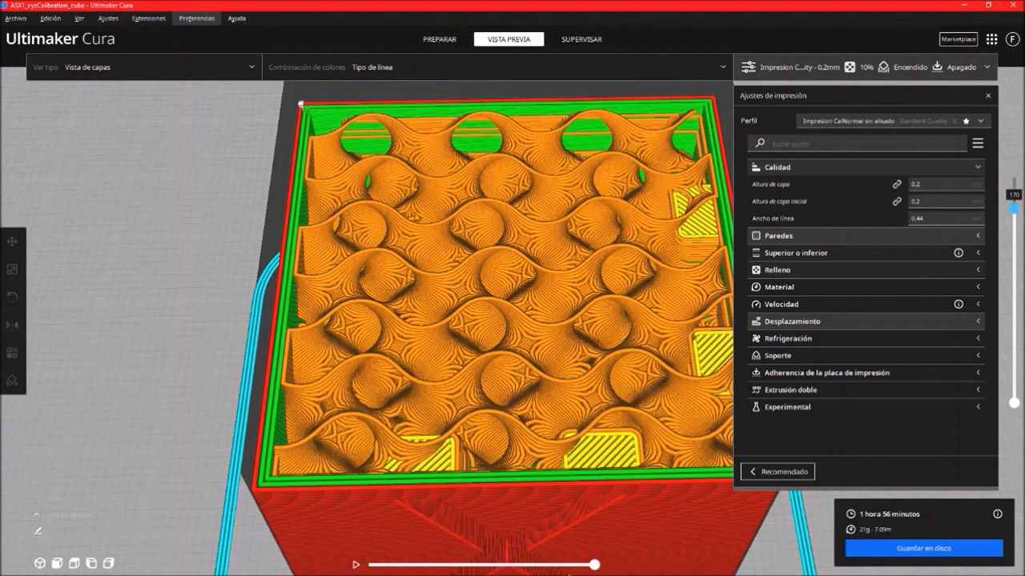
- Replace the Calidad settings with the Paredes settings and set Orden de paredes to Del interior al exterior
left_click(976, 166)
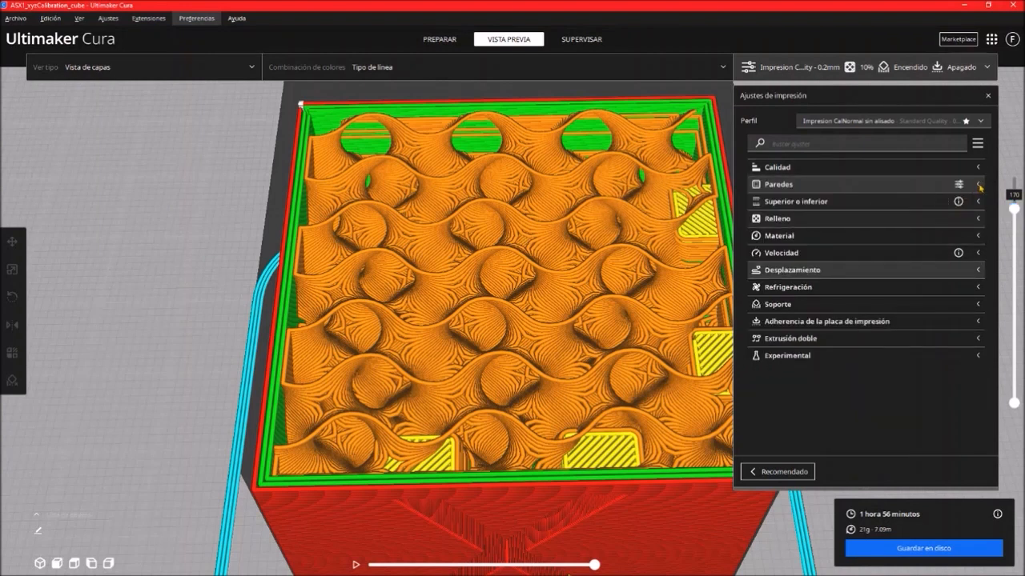
left_click(977, 186)
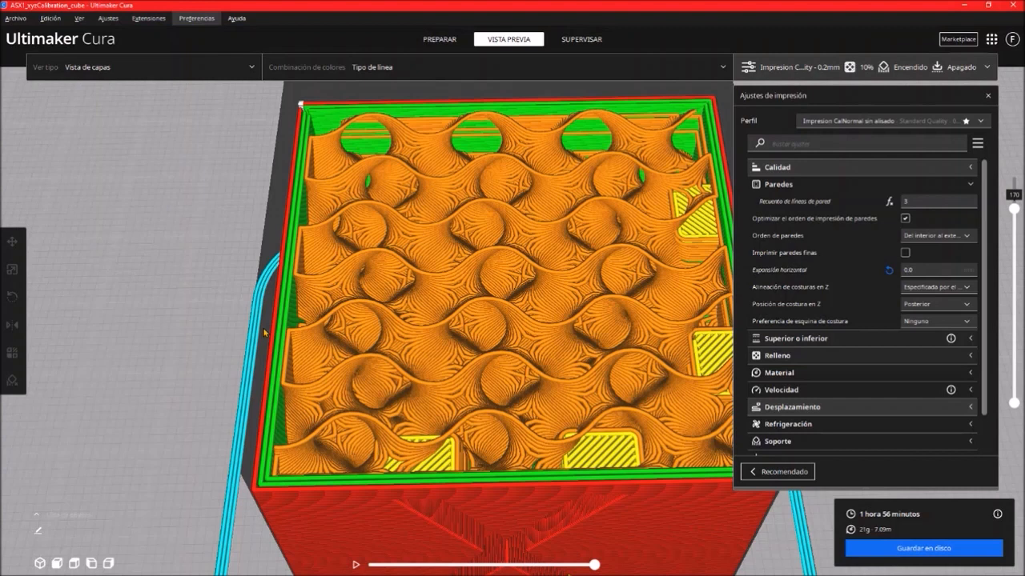
left_click(966, 236)
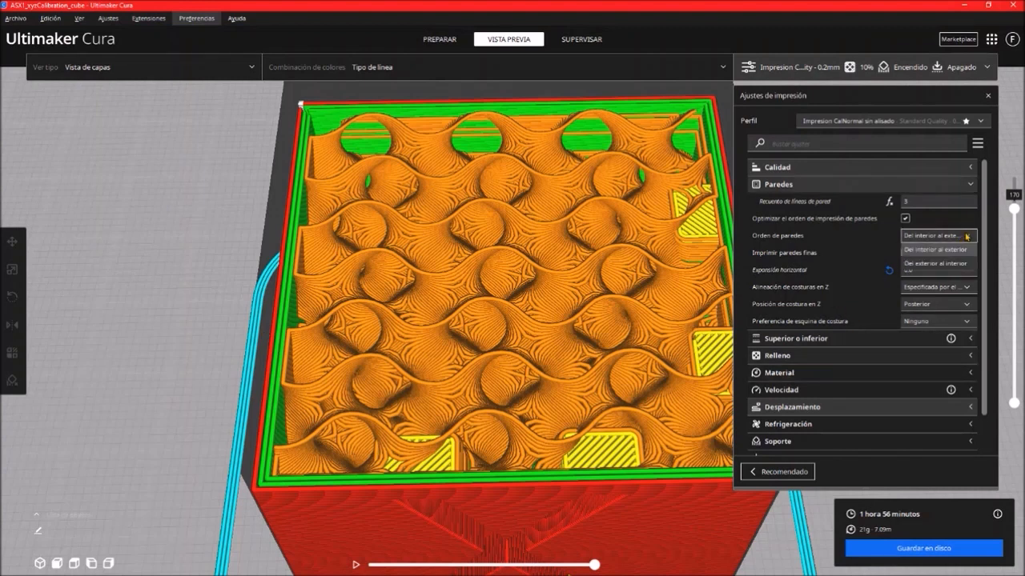
left_click(926, 251)
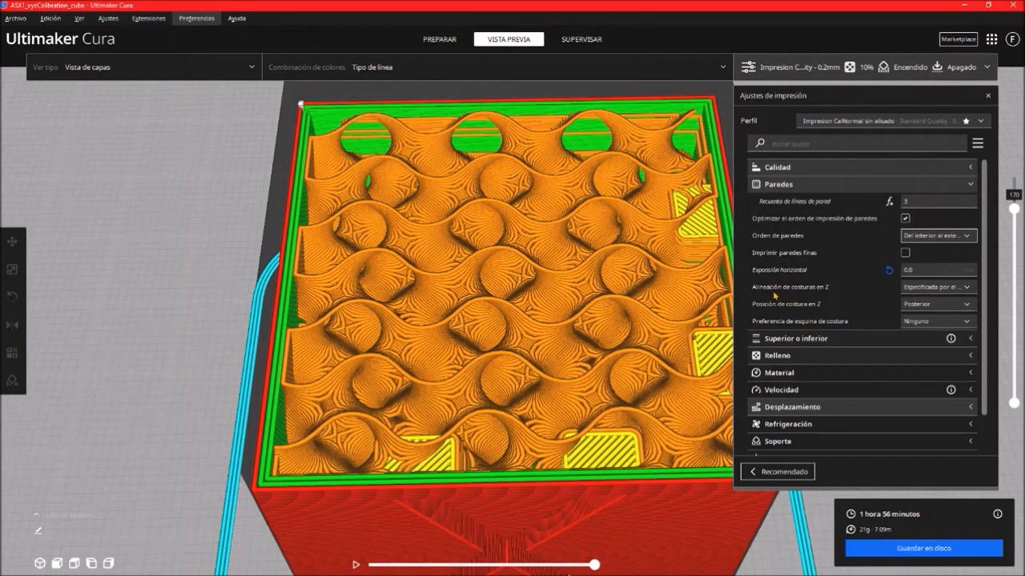
- Read the seam corner preference's description and examine the Z seam along the cube's rear corner from several angles
mouse_move(757, 322)
right_click_drag(360, 218, 360, 290)
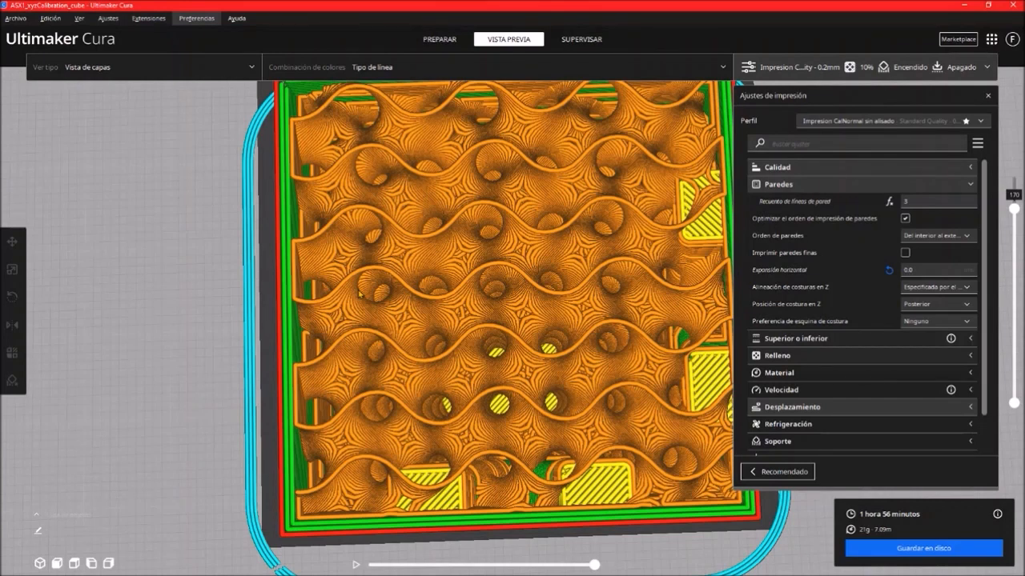
right_click_drag(360, 295, 522, 360)
scroll(482, 352, "up", 3)
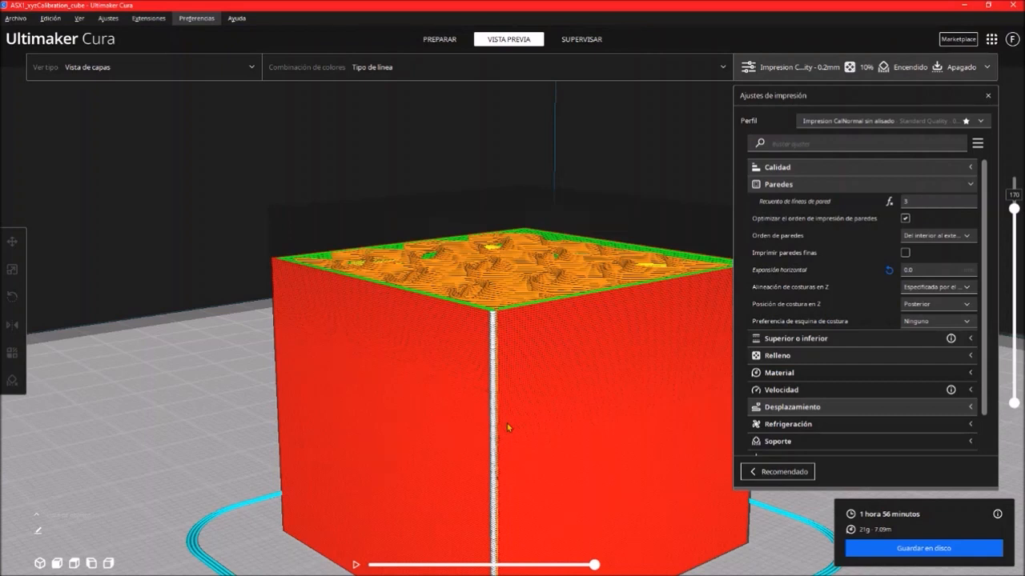
mouse_move(507, 428)
right_mouse_down()
mouse_move(524, 415)
mouse_move(501, 423)
right_mouse_up()
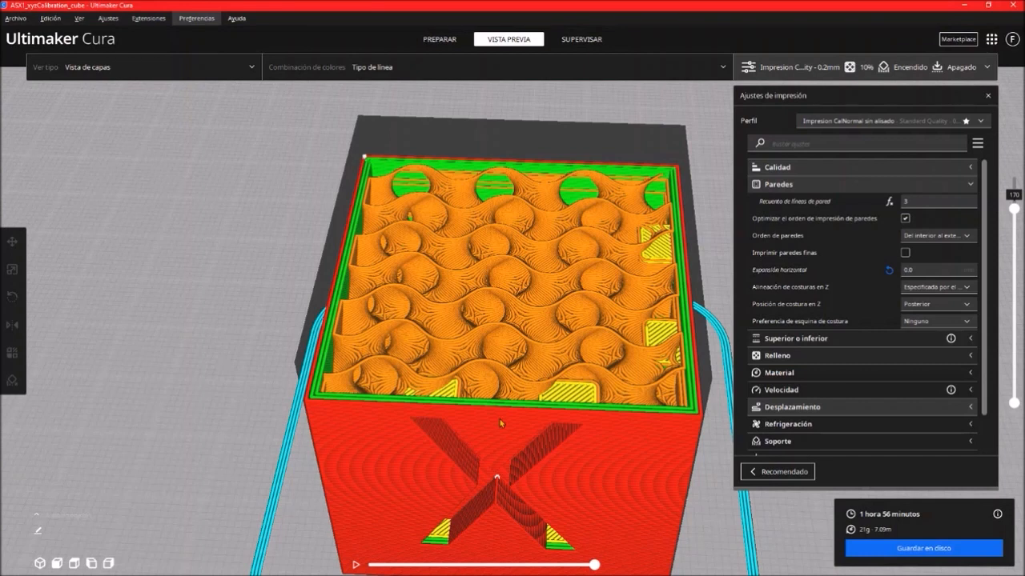
right_click_drag(500, 422, 504, 419)
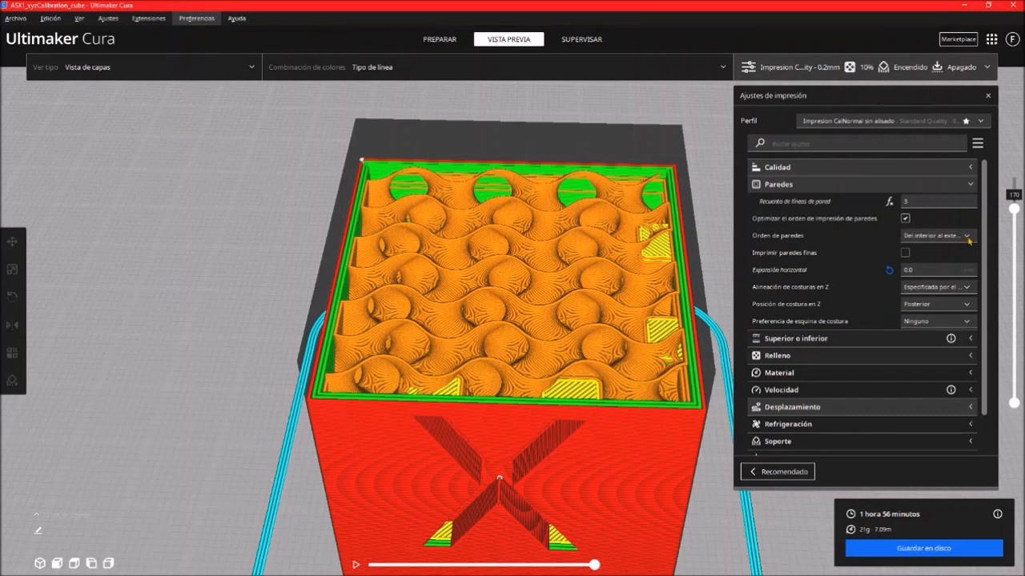
- Preview layers 140 and 158 and examine the seam points within the engraved X on the cube's front face
left_click_drag(1013, 208, 1013, 240)
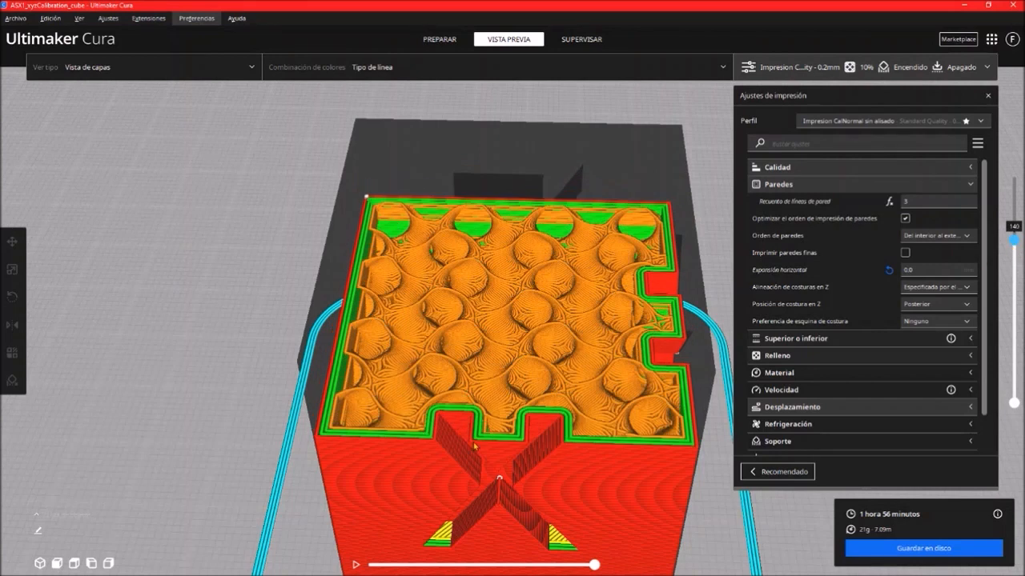
right_click_drag(487, 462, 497, 385)
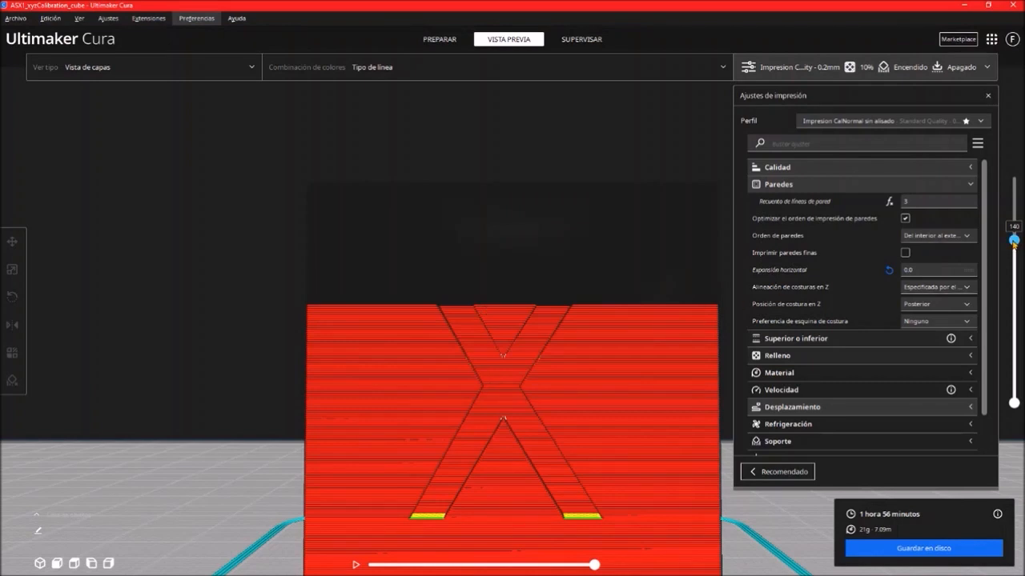
left_click_drag(1013, 238, 1014, 221)
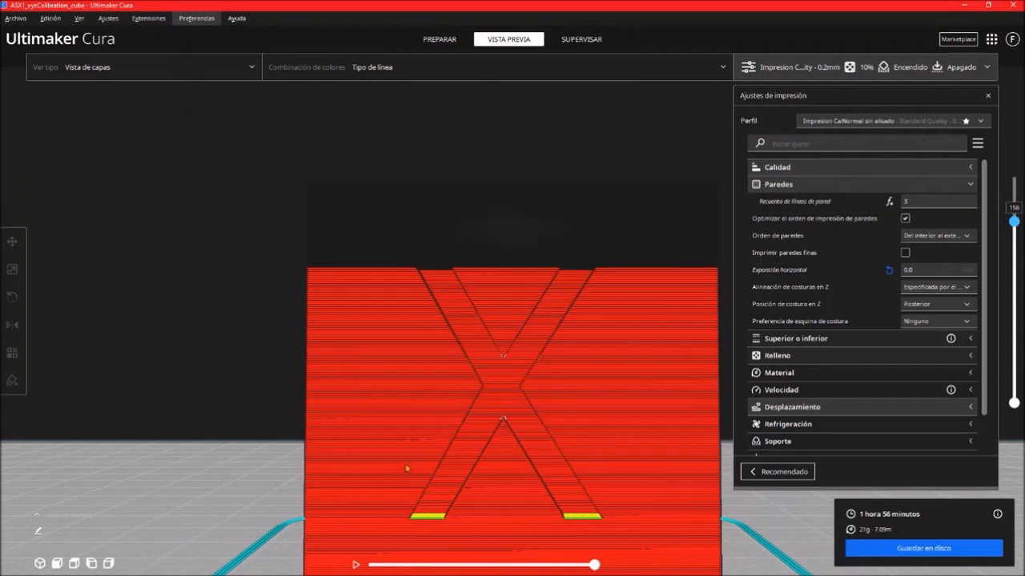
- View the cube's open layers from above and review the available options for Preferencia de esquina de costura and Posición de costura en Z
right_click(385, 311)
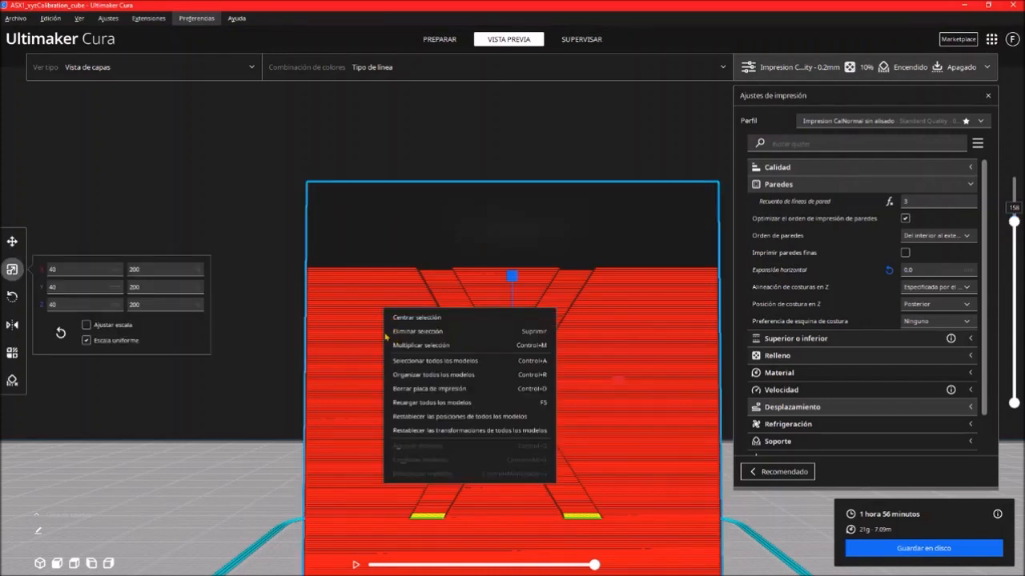
left_click(244, 357)
right_click_drag(345, 331, 340, 365)
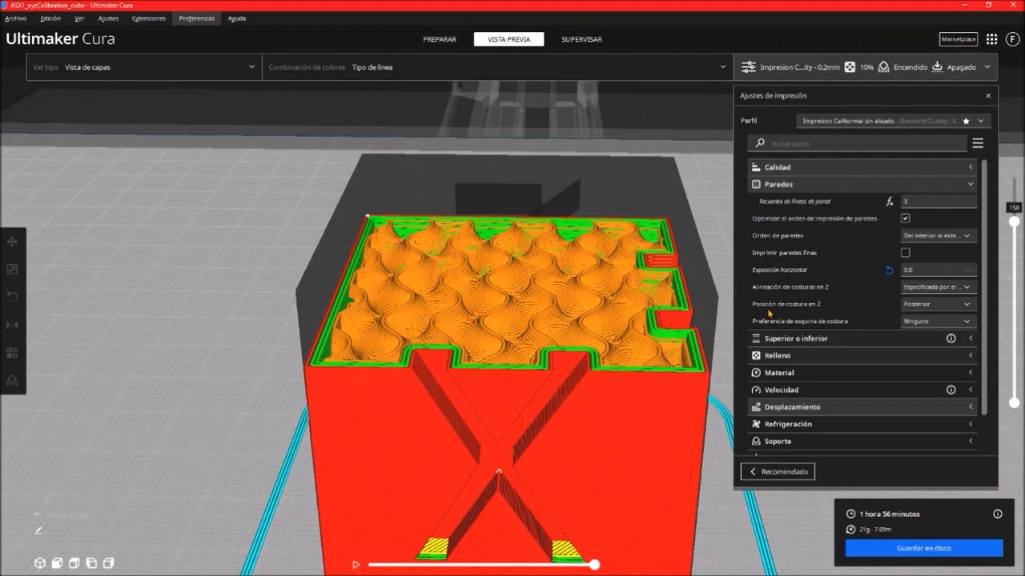
mouse_move(770, 313)
left_click(966, 322)
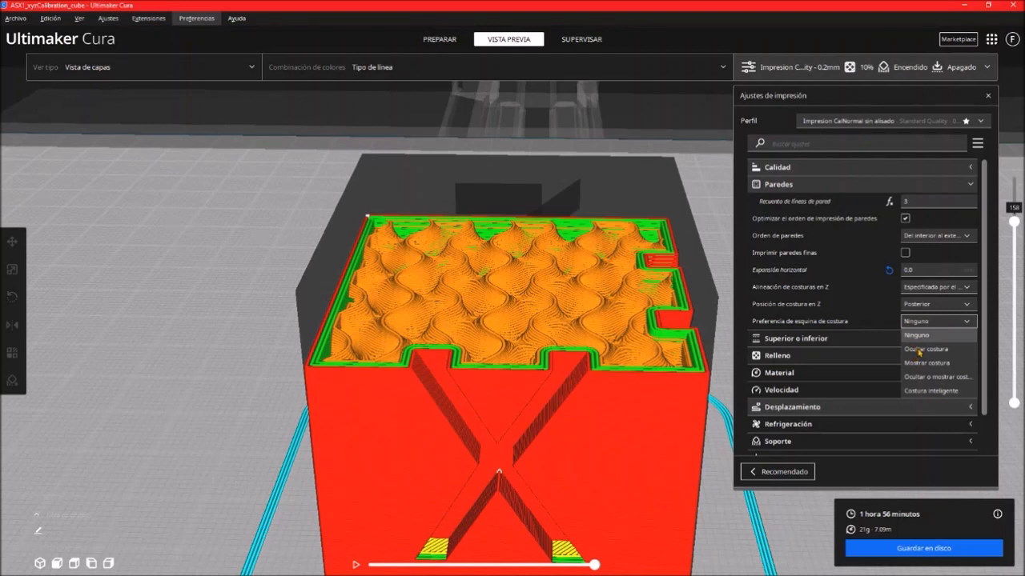
left_click(258, 274)
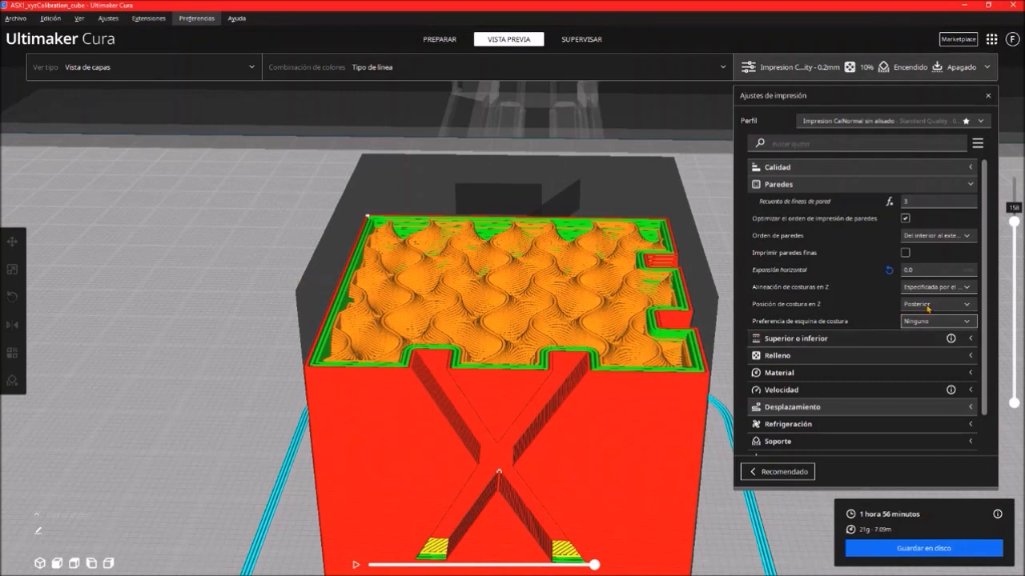
left_click(967, 306)
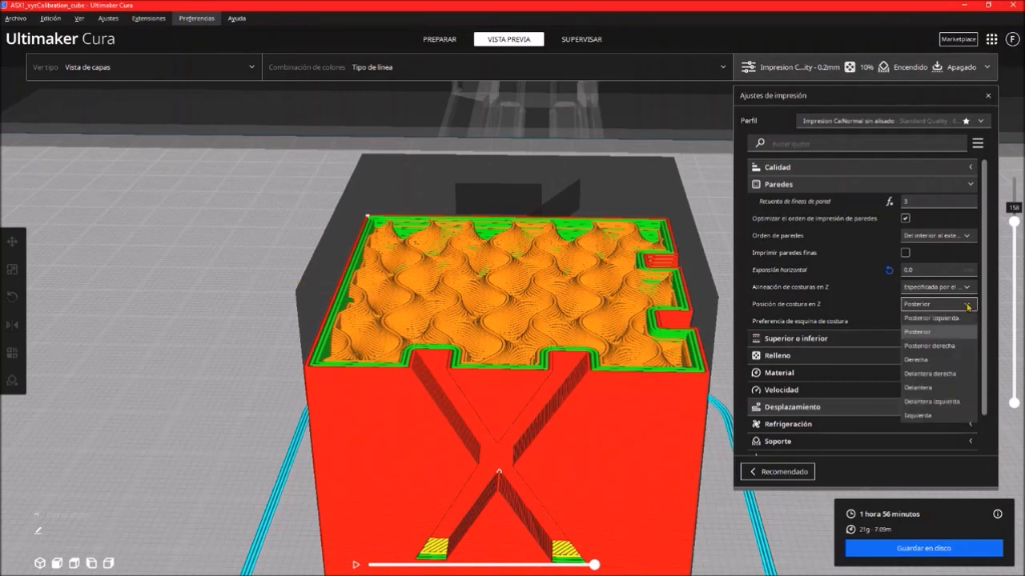
left_click(968, 306)
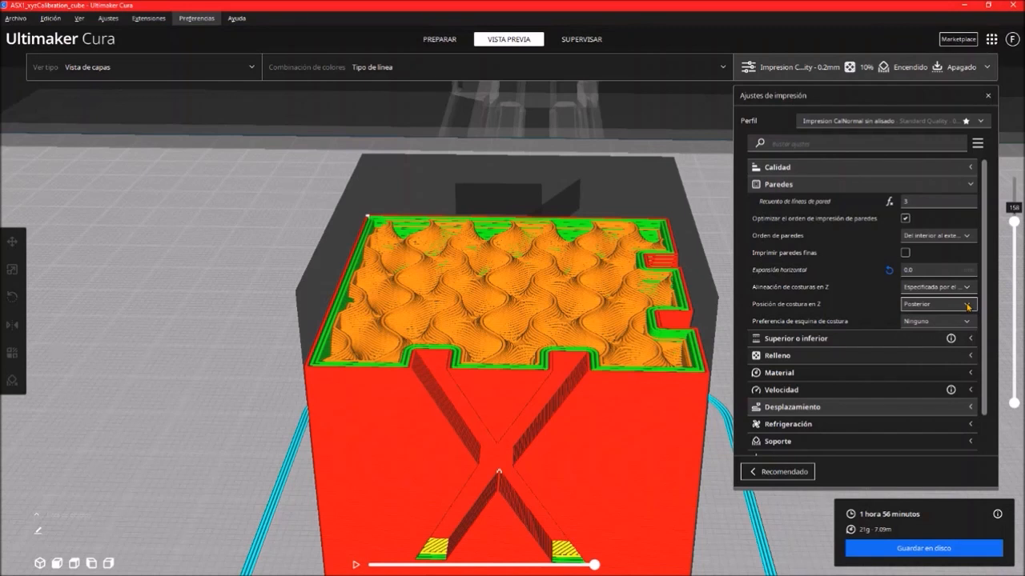
left_click(968, 307)
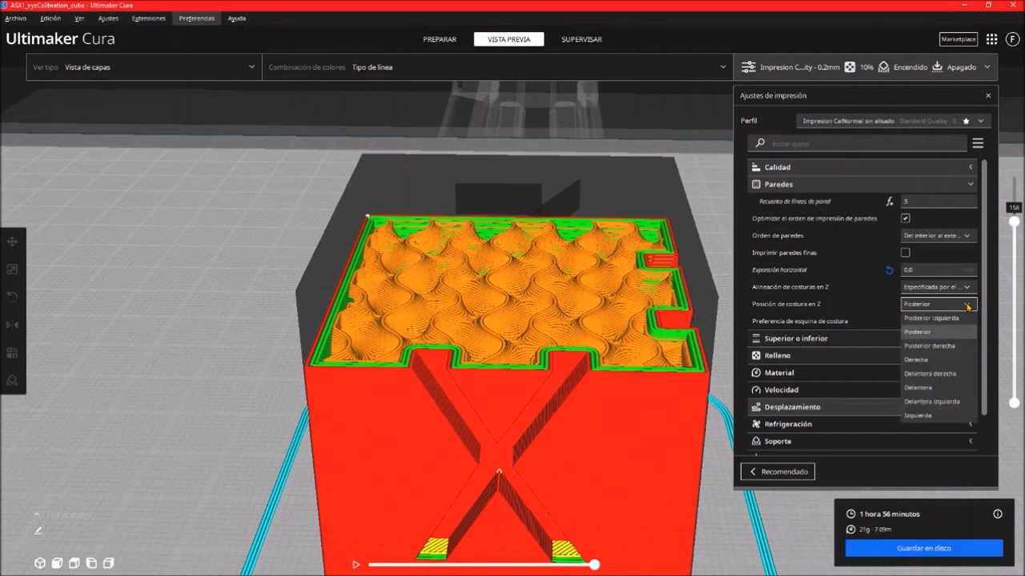
left_click(968, 307)
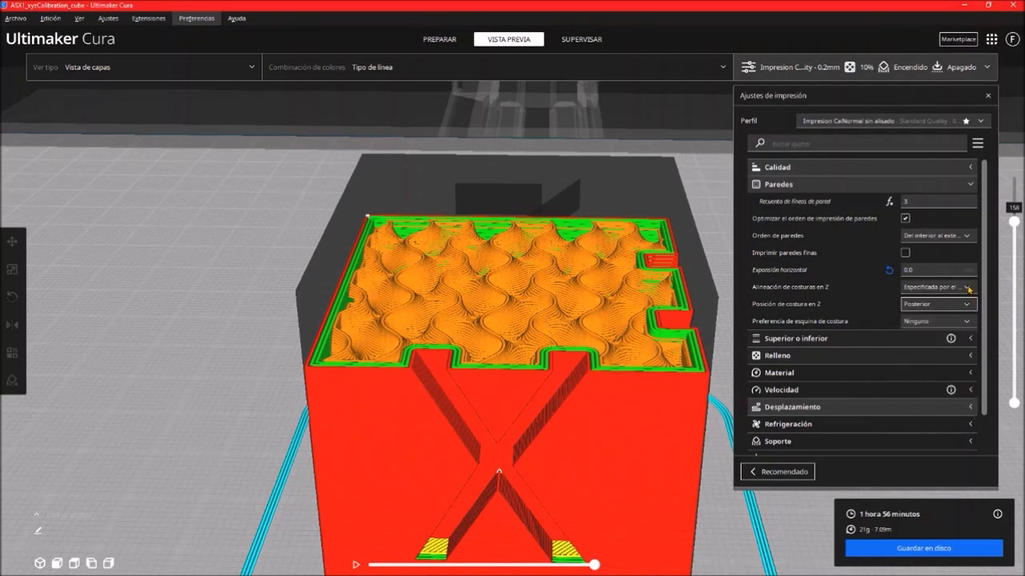
- Set Alineación de costuras en Z to Esquina más pronunciada and slice the cube again
left_click(967, 289)
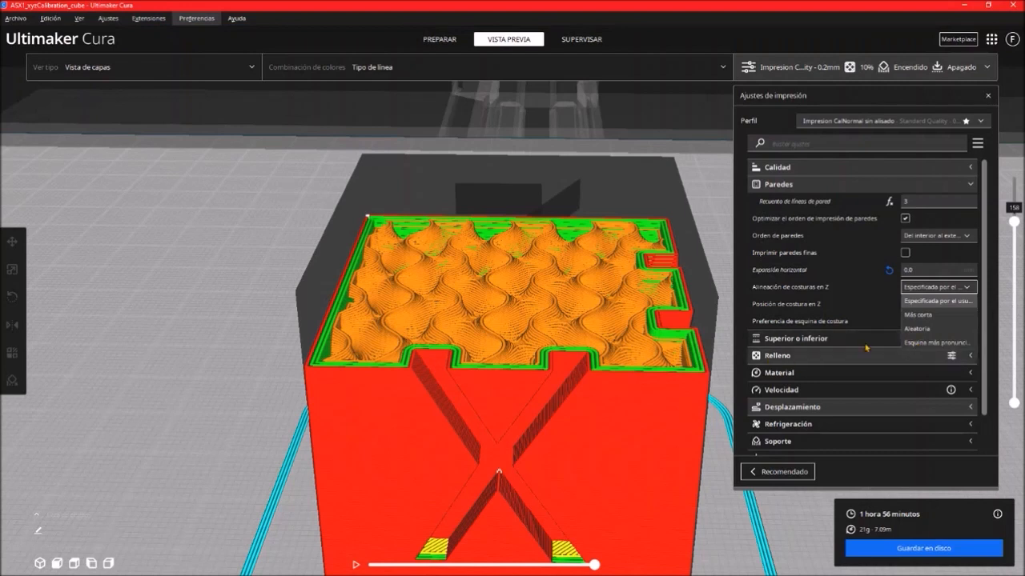
left_click(933, 344)
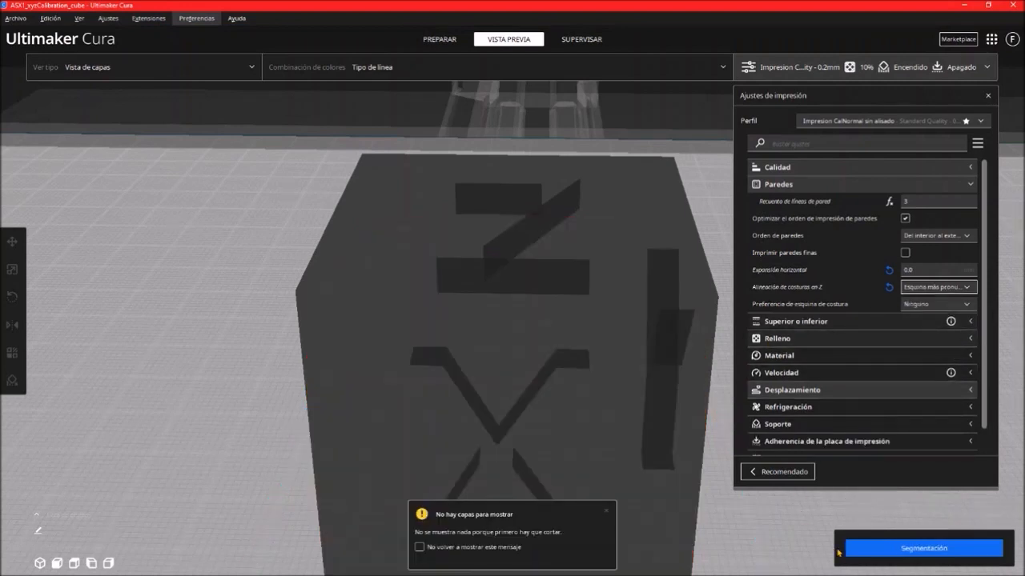
left_click(863, 552)
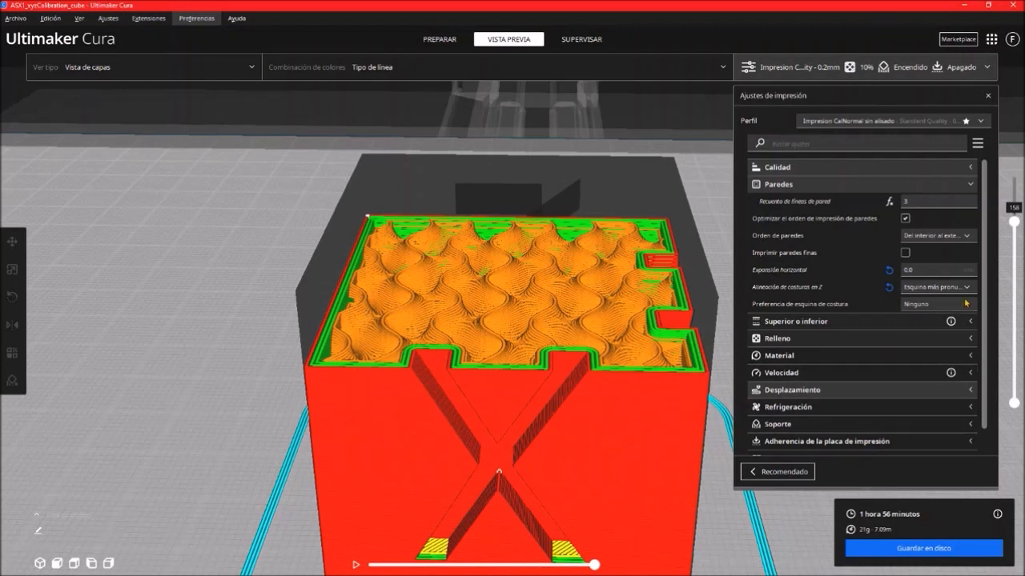
- Replace the Paredes settings with the Superior o inferior settings and preview the cube's bottom layers 1, 3 and 4
left_click(970, 184)
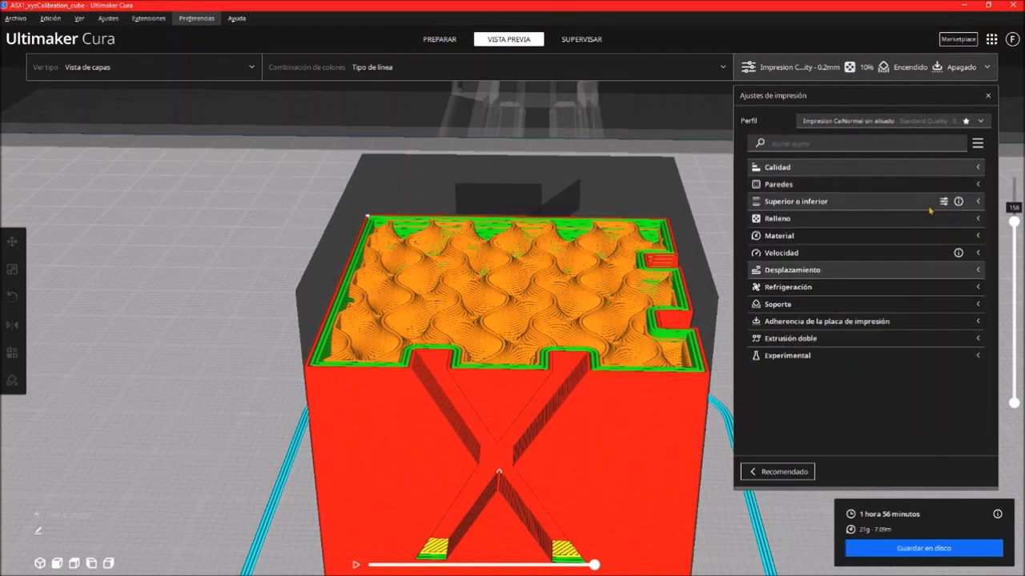
left_click(978, 202)
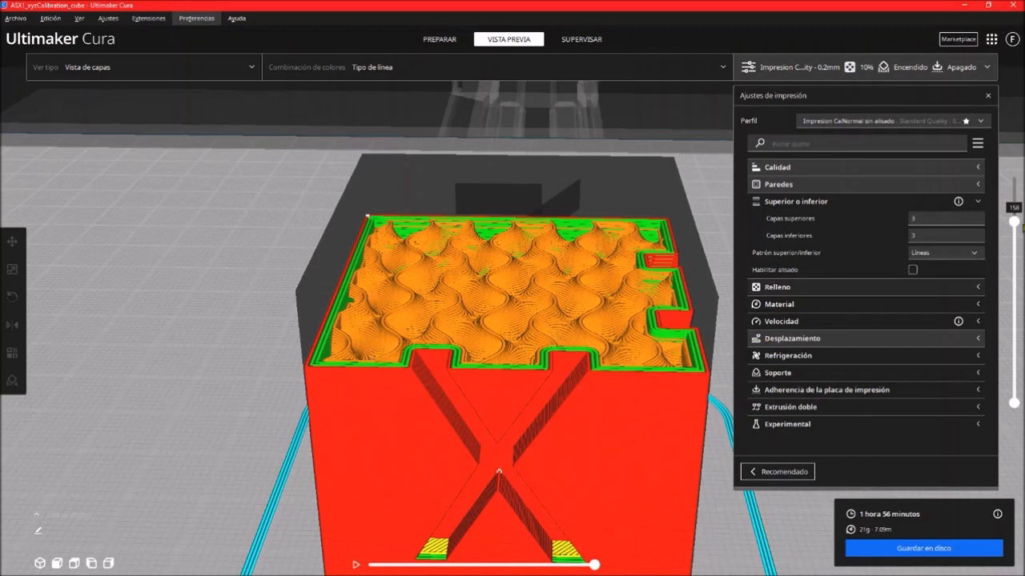
left_click_drag(1013, 221, 1015, 428)
scroll(531, 503, "down", 3)
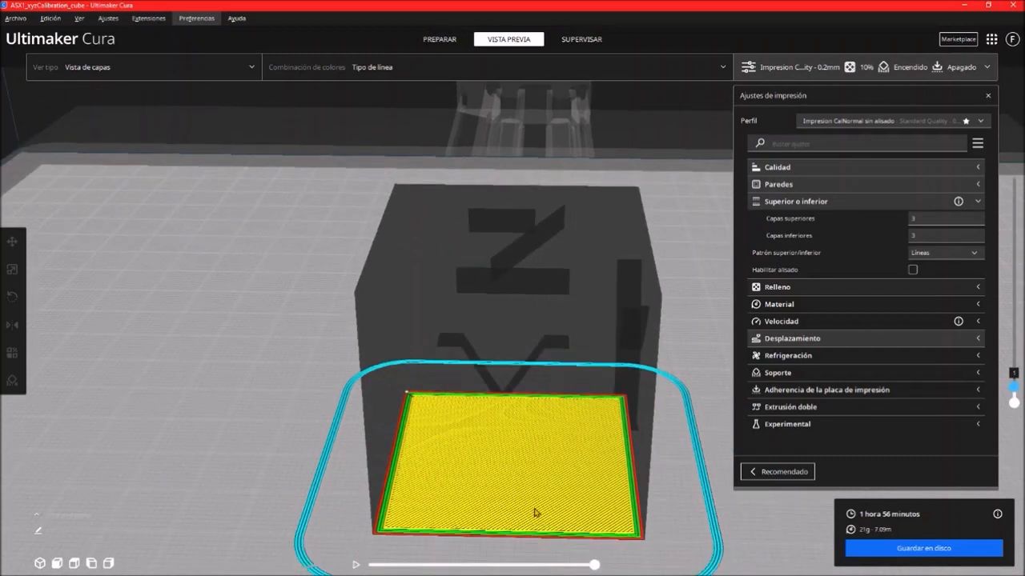
scroll(541, 512, "up", 2)
scroll(542, 512, "down", 2)
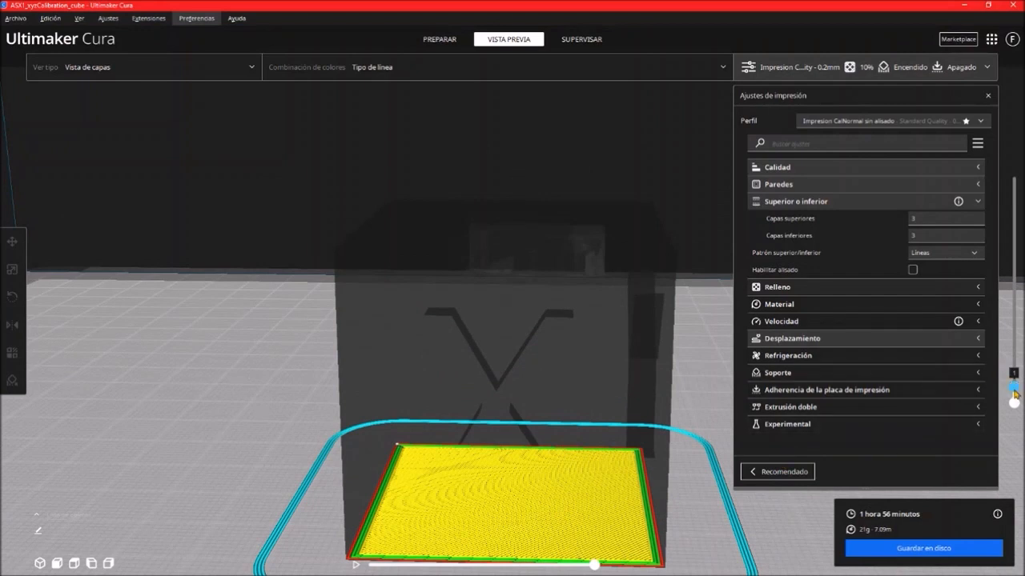
left_click_drag(1014, 391, 1015, 386)
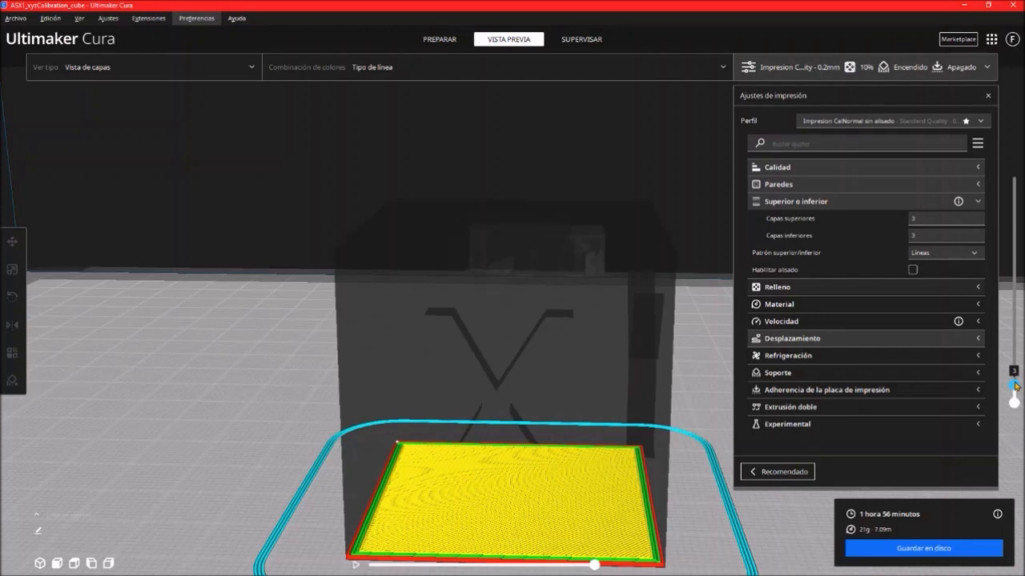
left_click_drag(1015, 387, 1015, 385)
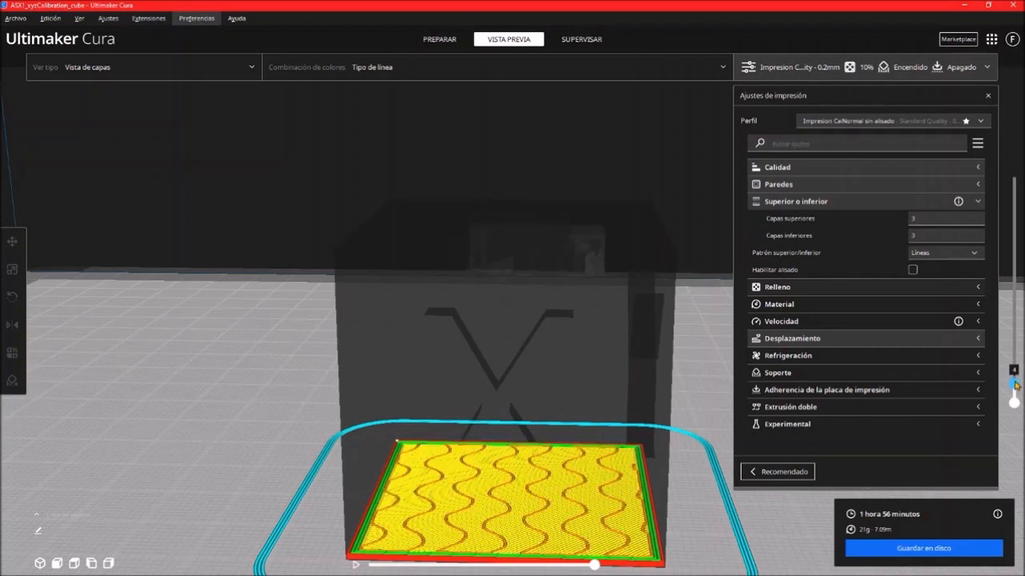
- Raise the layer preview to layer 20 and examine the infill above the solid bottom from a higher angle
left_click_drag(1015, 385, 1015, 366)
scroll(533, 456, "down", 1)
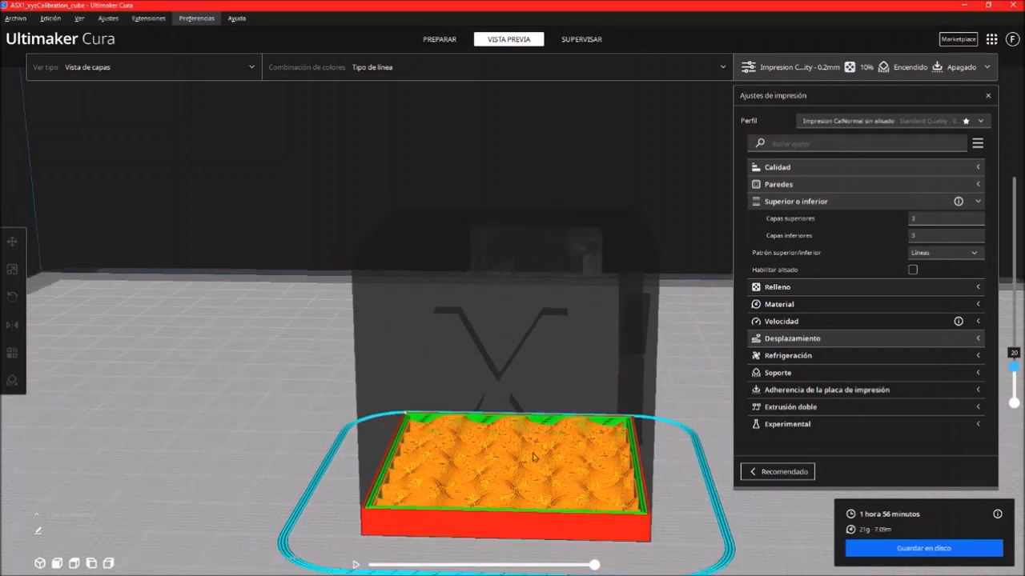
scroll(534, 461, "down", 2)
right_click_drag(539, 490, 539, 490)
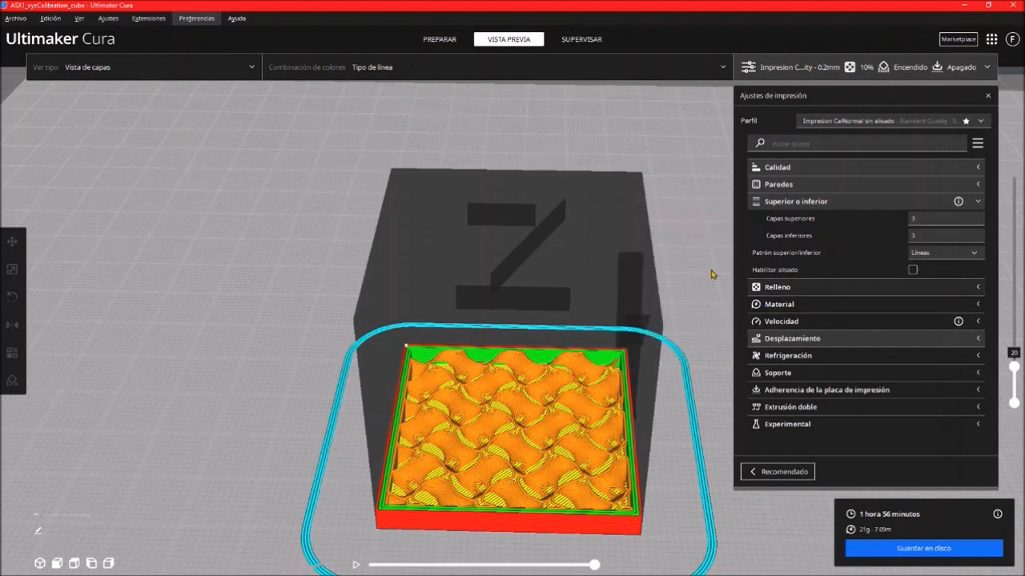
- Review the Patrón superior/inferior options and read the description of Habilitar alisado
left_click(975, 253)
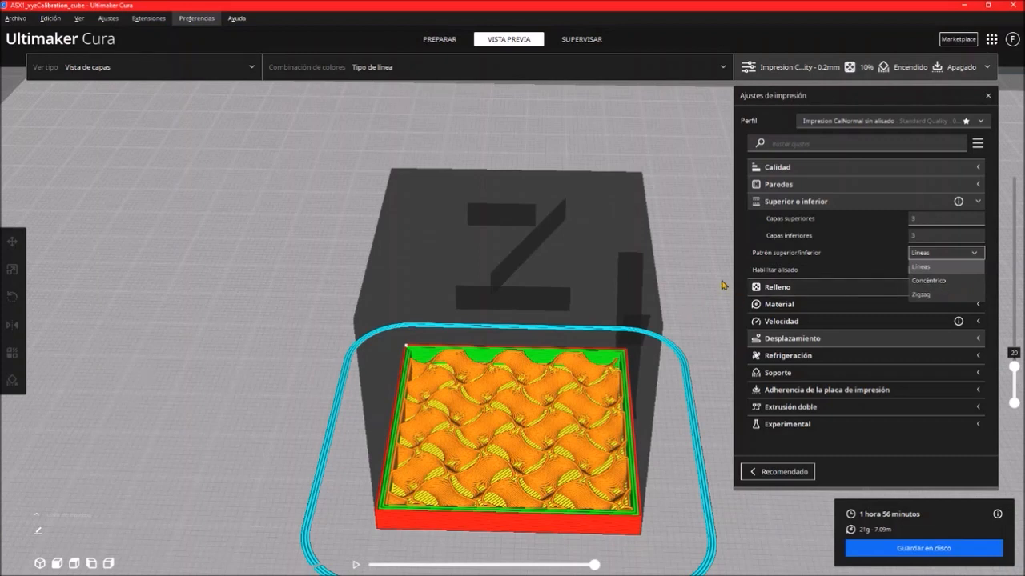
left_click(975, 254)
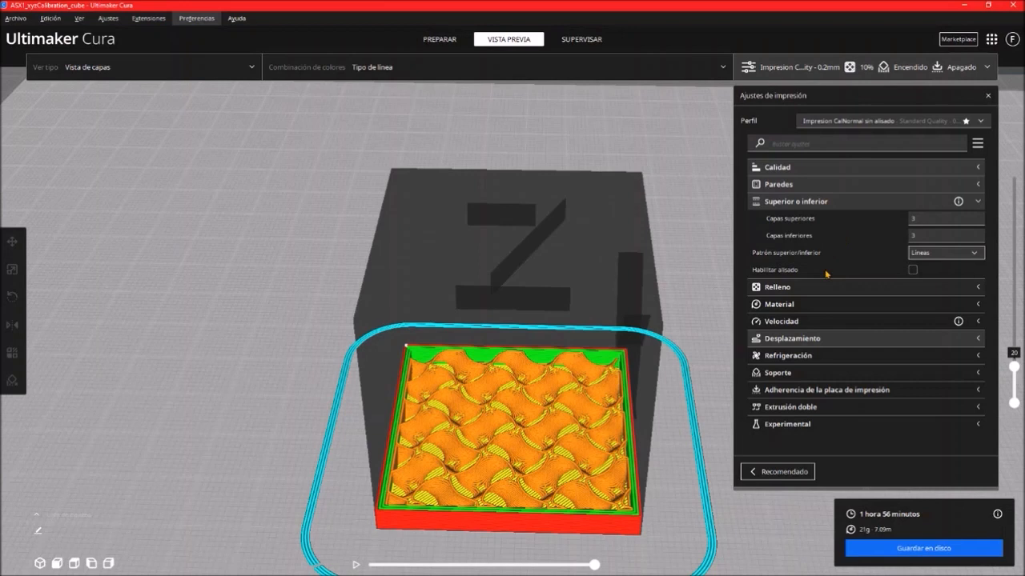
mouse_move(826, 274)
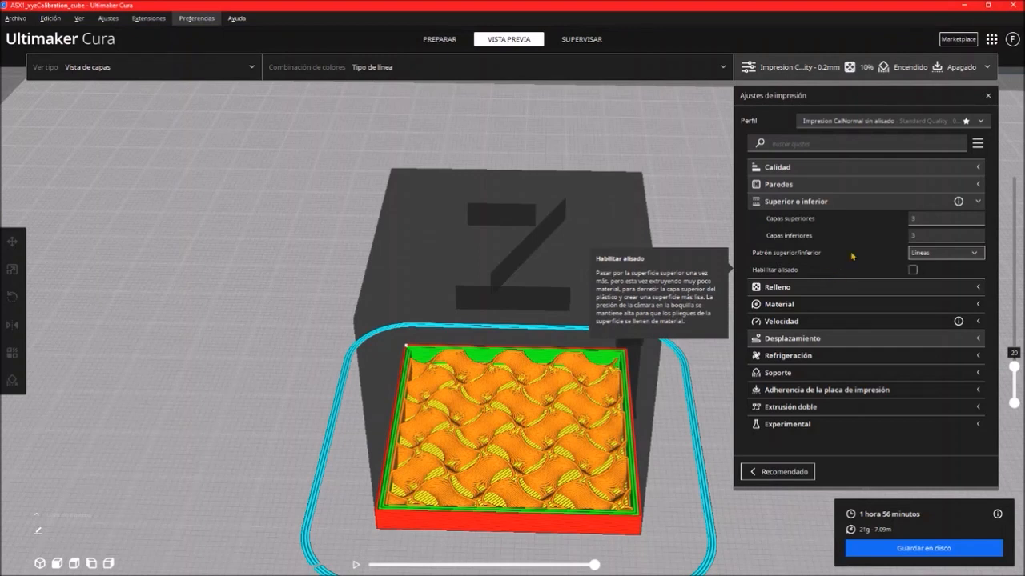
- Replace the Superior o inferior settings with the Relleno settings and review the available infill patterns
left_click(978, 202)
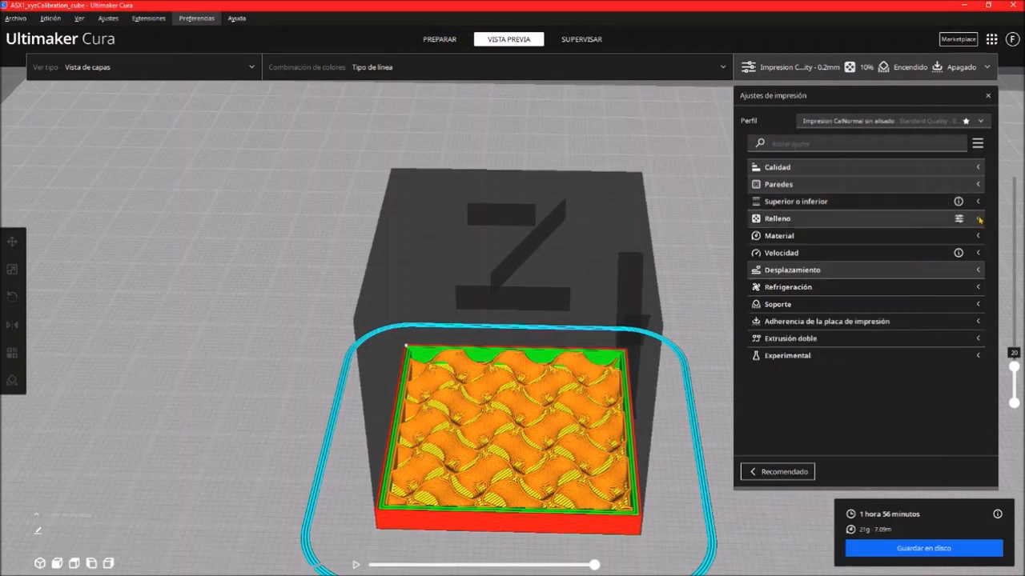
left_click(978, 219)
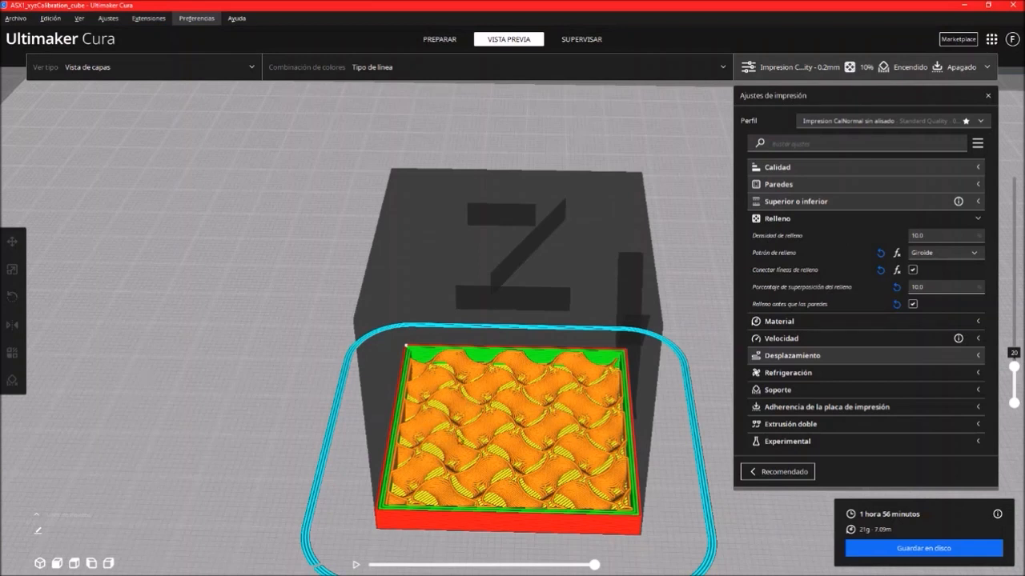
left_click(974, 252)
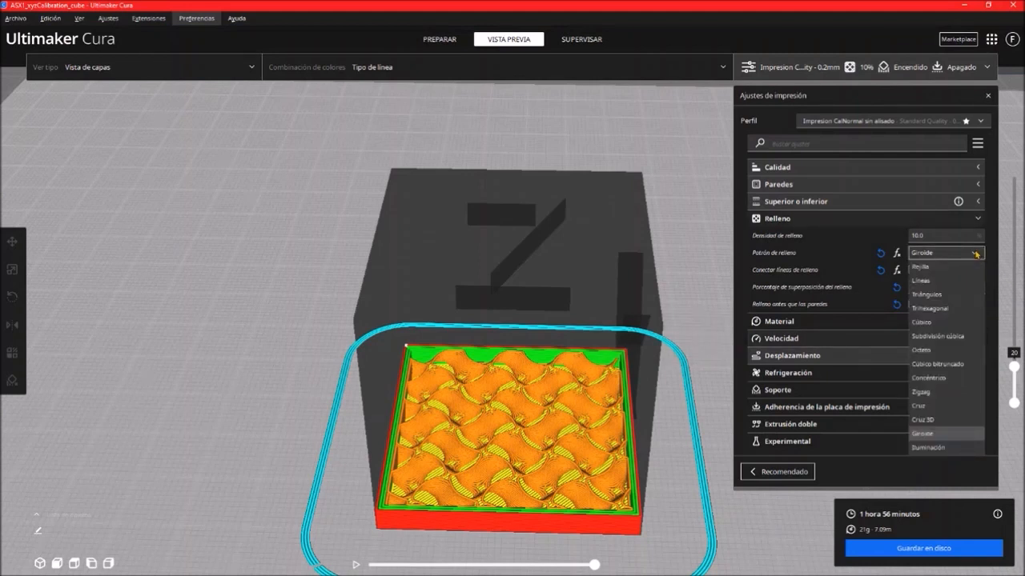
left_click(975, 253)
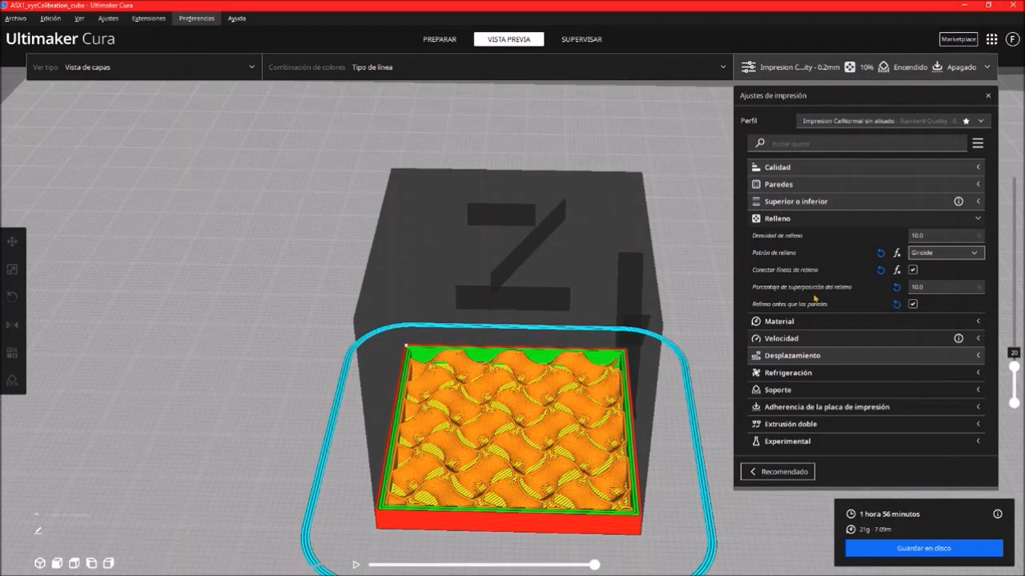
- Check the infill overlap percentage and examine up close where the gyroid infill meets the cube's inner walls at layer 20
mouse_move(835, 296)
scroll(432, 392, "up", 5)
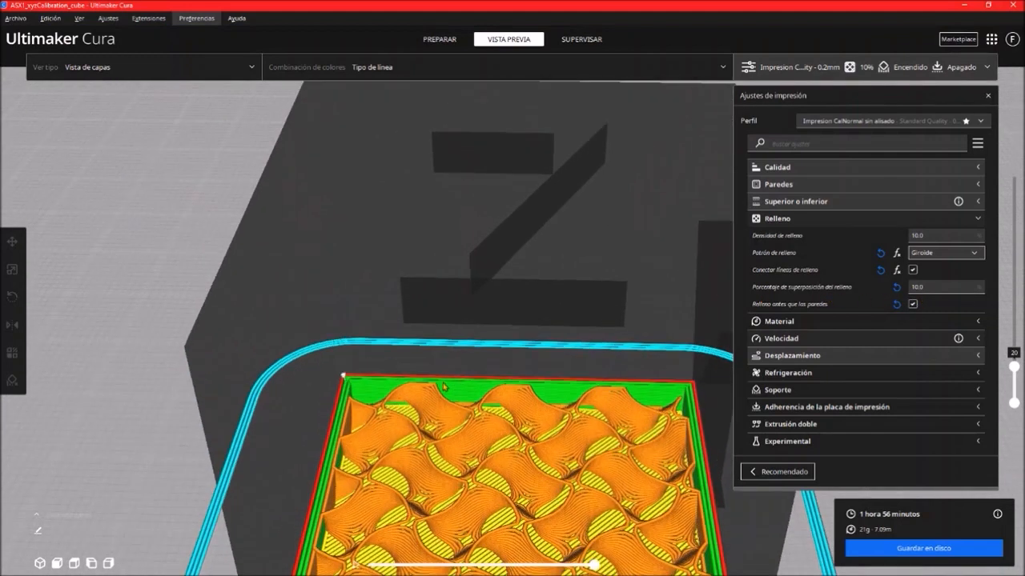
right_click_drag(420, 407, 492, 385)
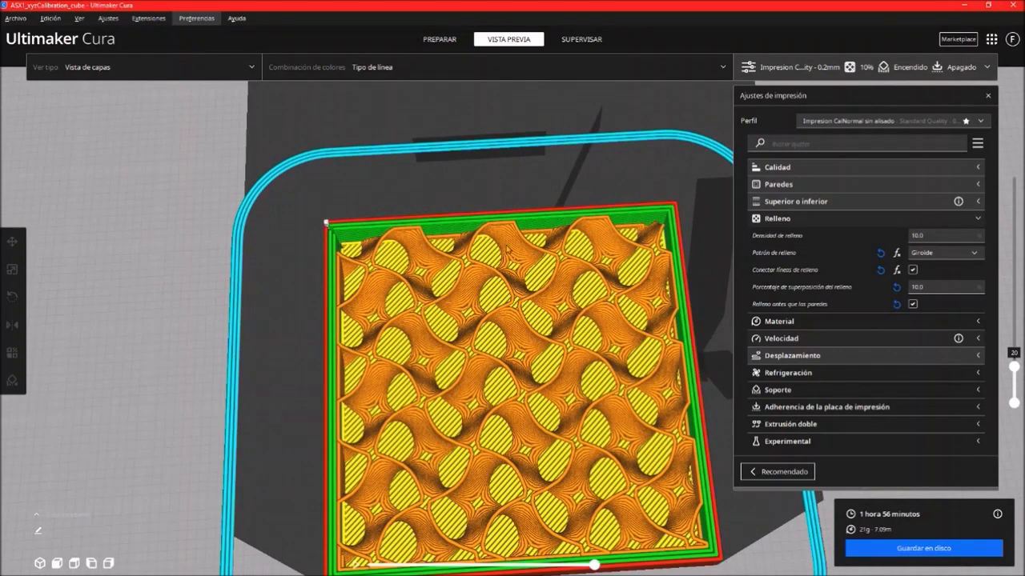
scroll(507, 229, "up", 8)
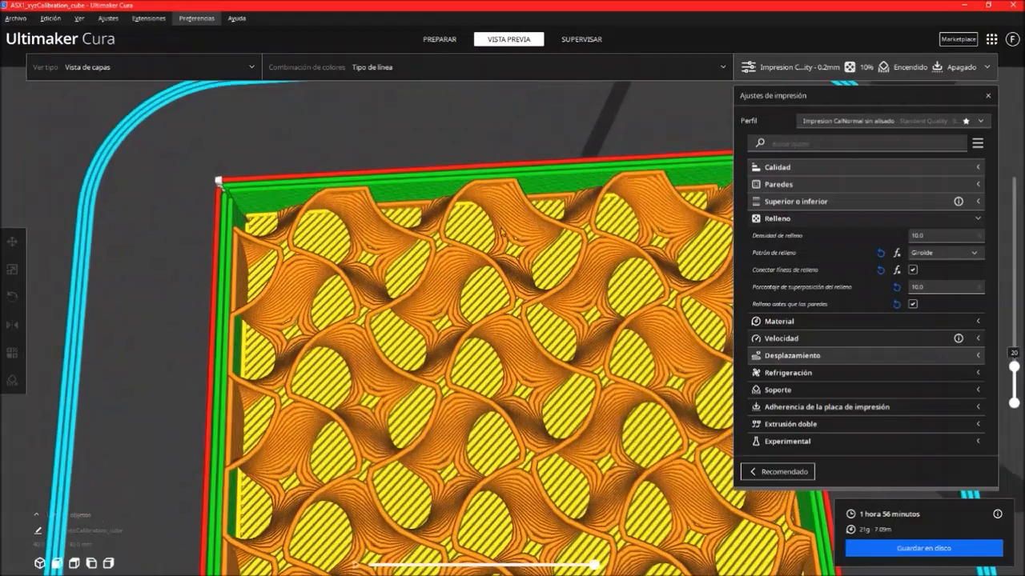
scroll(501, 232, "up", 4)
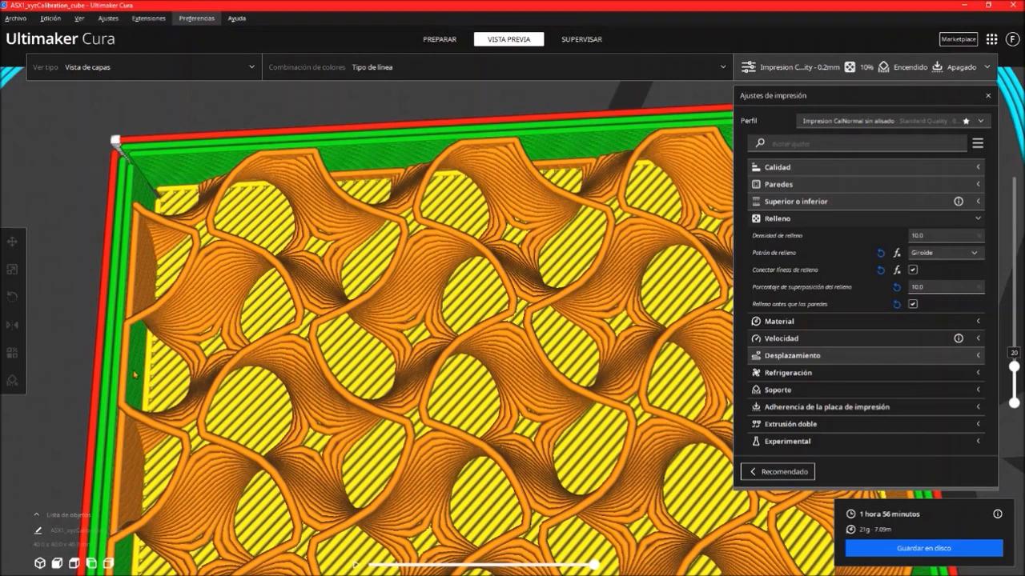
left_click(952, 287)
right_click_drag(481, 423, 483, 392)
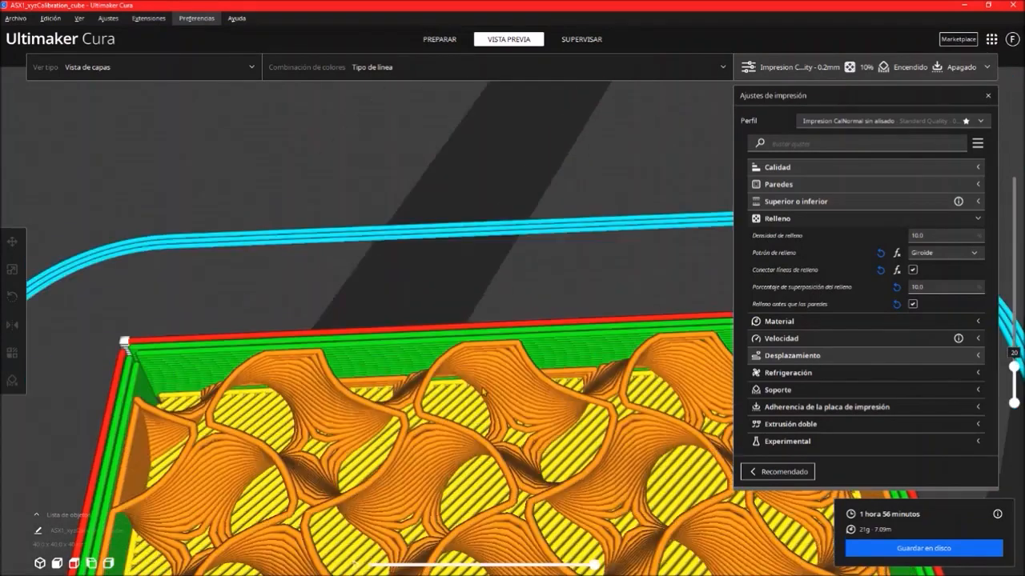
scroll(483, 391, "down", 3)
scroll(481, 390, "down", 3)
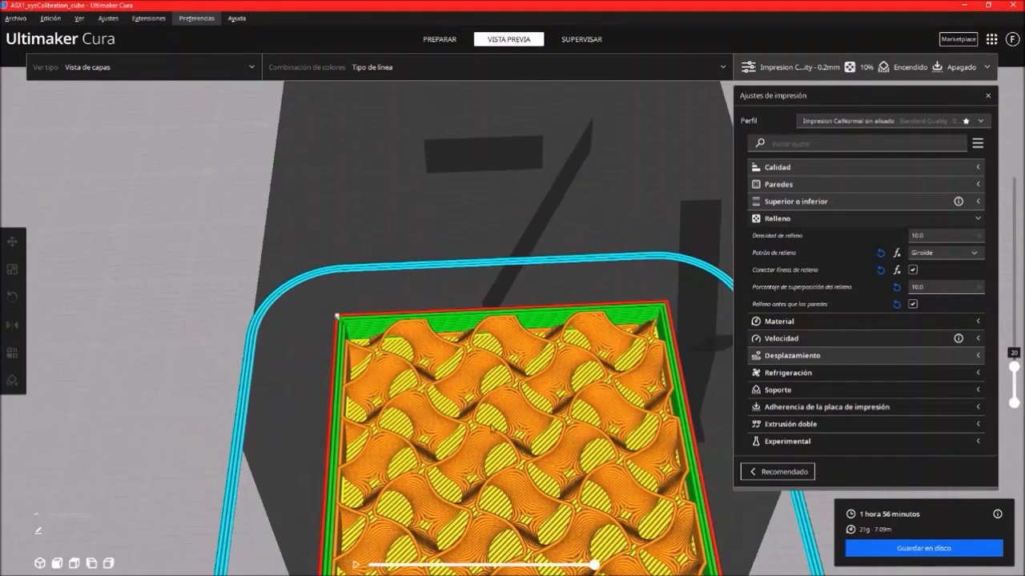
right_click_drag(508, 468, 501, 464)
scroll(499, 465, "down", 2)
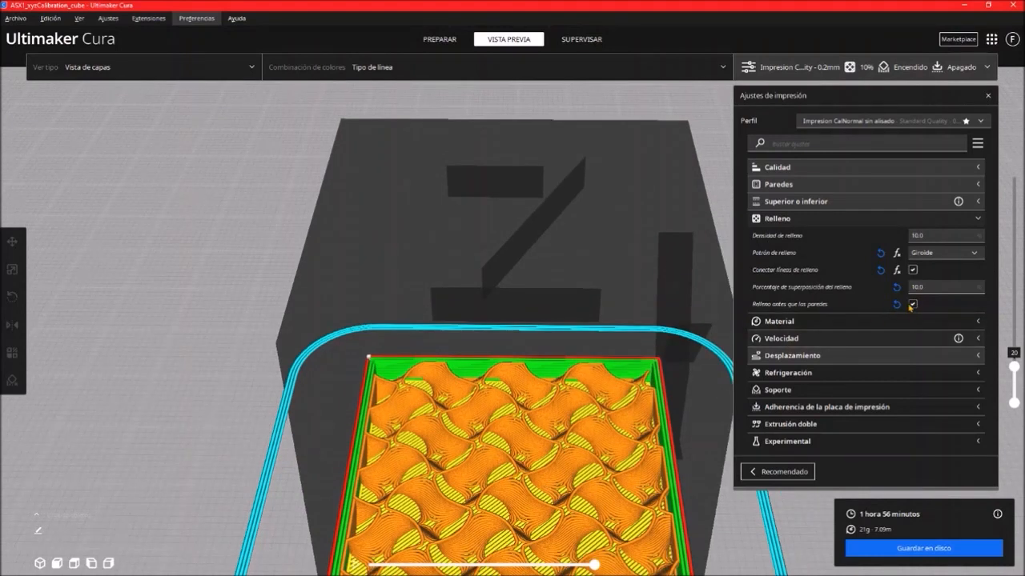
- Replace the Relleno settings with the Material settings and read the description of Temperatura de la placa de impresión
left_click(978, 220)
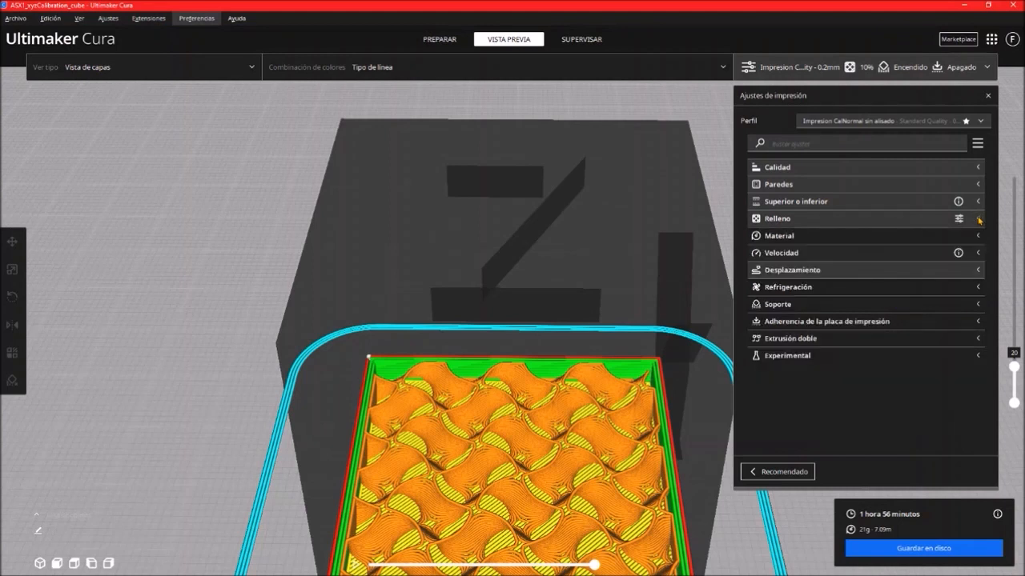
left_click(978, 236)
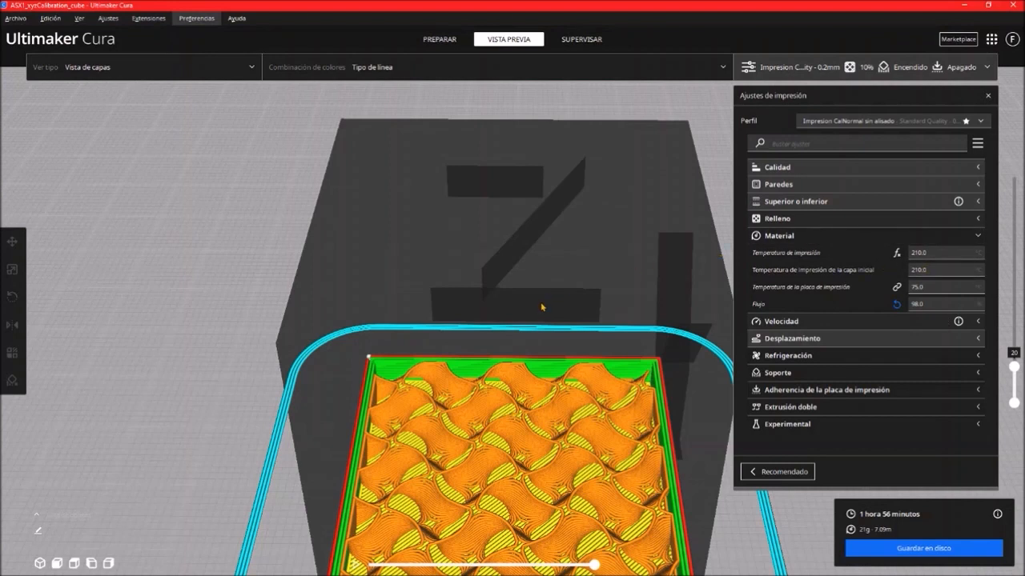
mouse_move(802, 282)
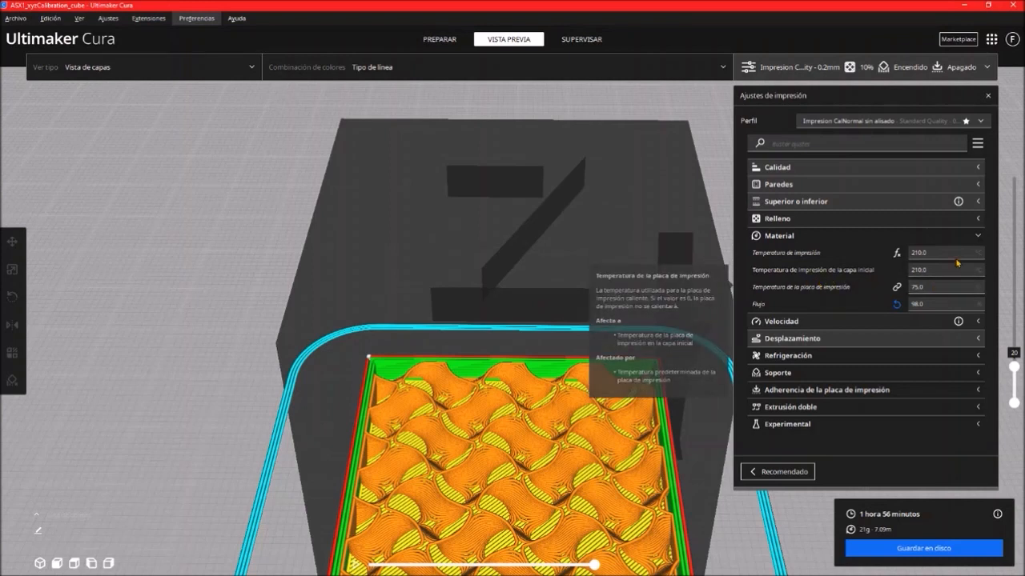
mouse_move(749, 273)
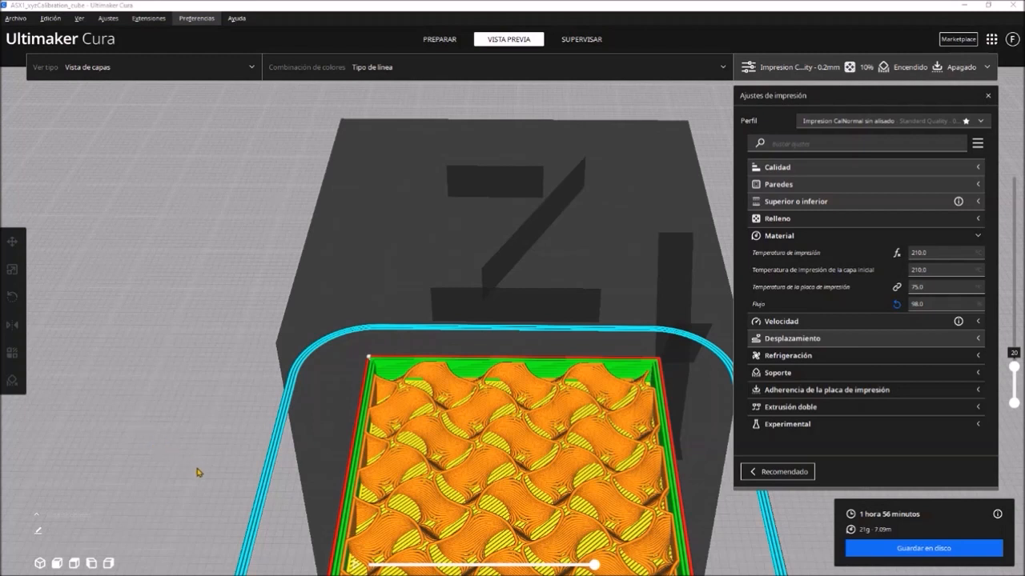
- View the cube's lower layers on the build plate from a low front angle and open the build plate temperature value
scroll(208, 464, "down", 1)
scroll(209, 466, "down", 3)
right_click_drag(252, 493, 275, 460)
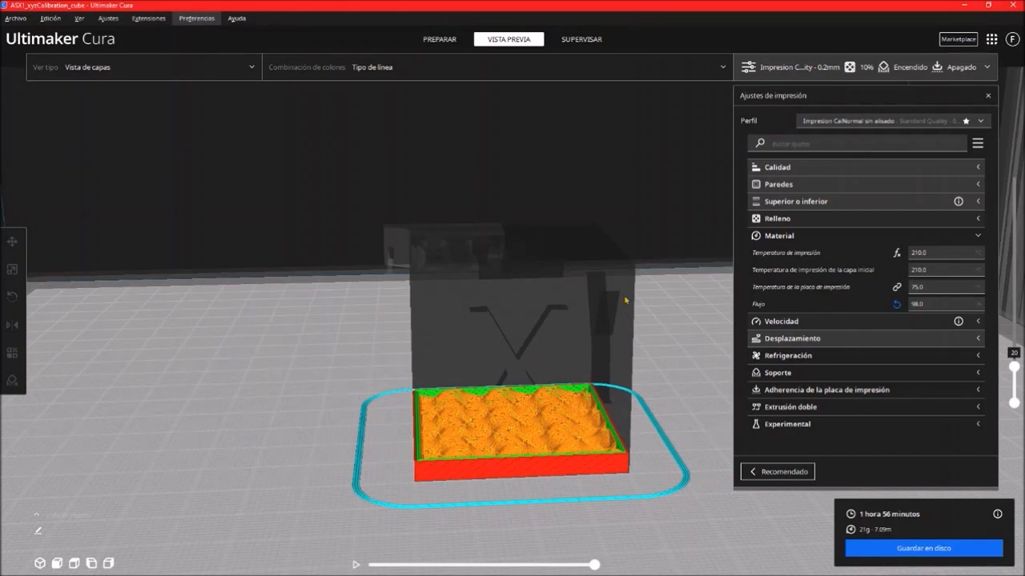
mouse_move(854, 289)
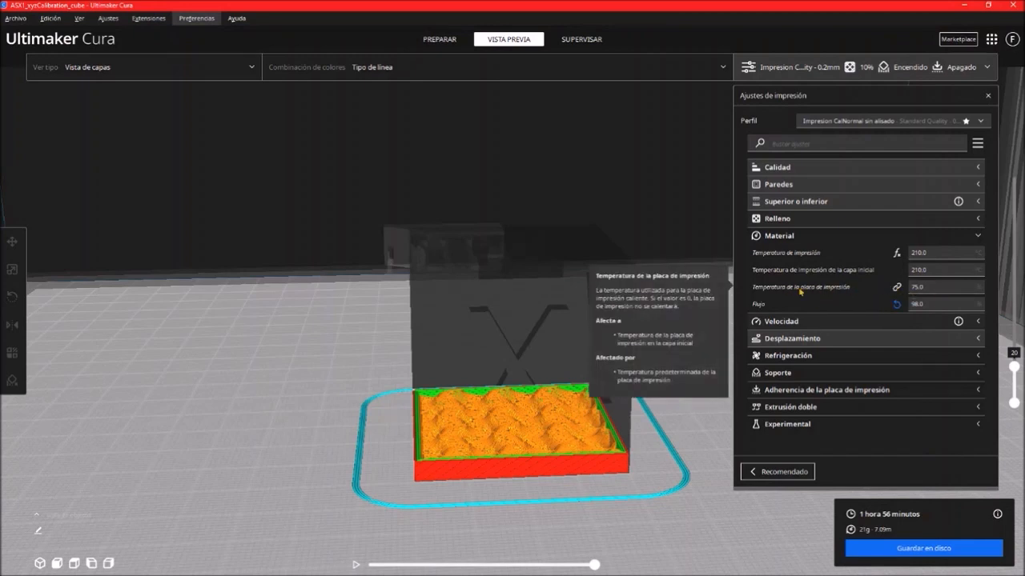
left_click(922, 287)
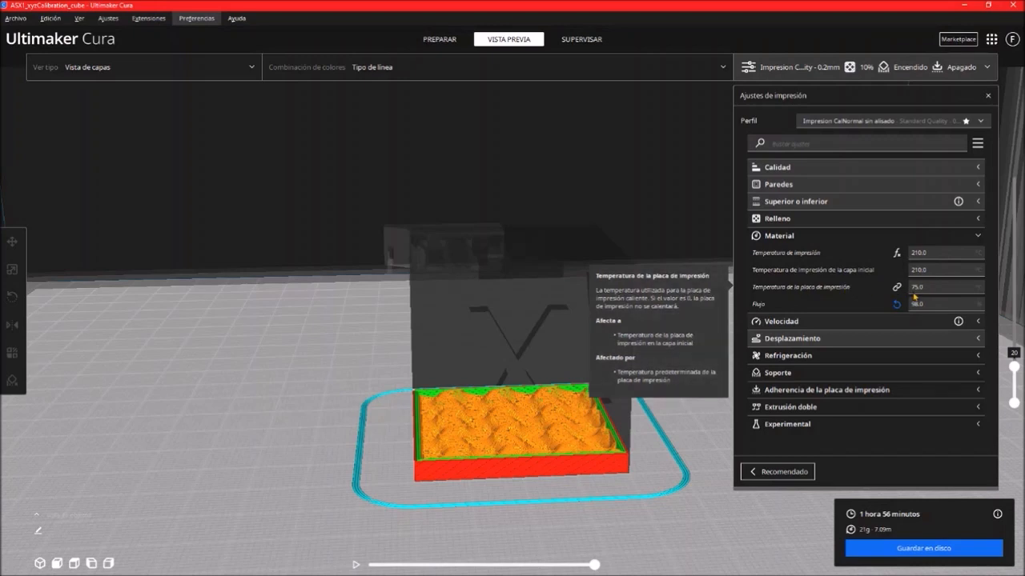